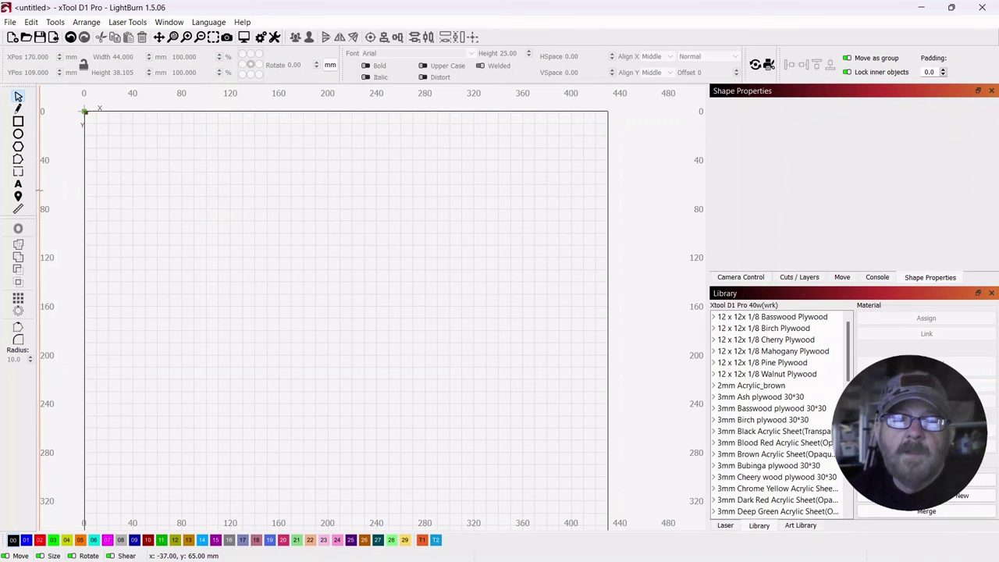
Add a vertical guide at 73 mm and a horizontal guide at 65 mm, and lock the horizontal one.
left_click_drag(39, 190, 173, 192)
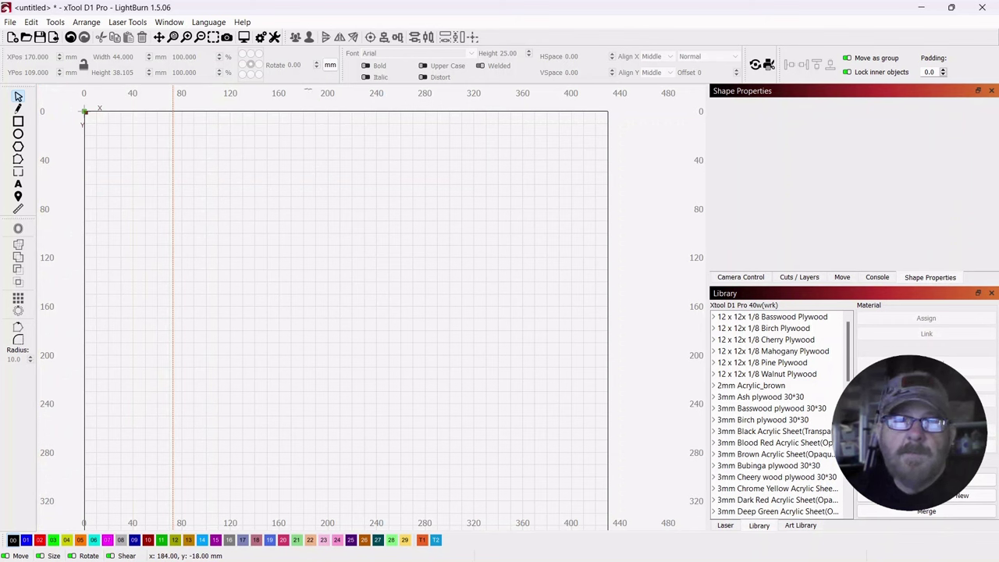
left_click_drag(308, 90, 295, 189)
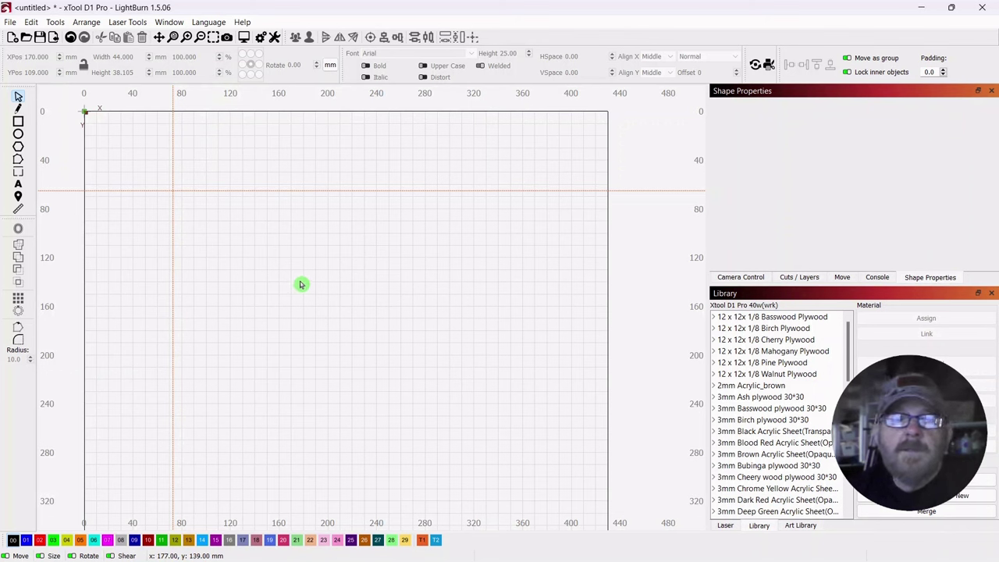
left_click_drag(441, 160, 308, 233)
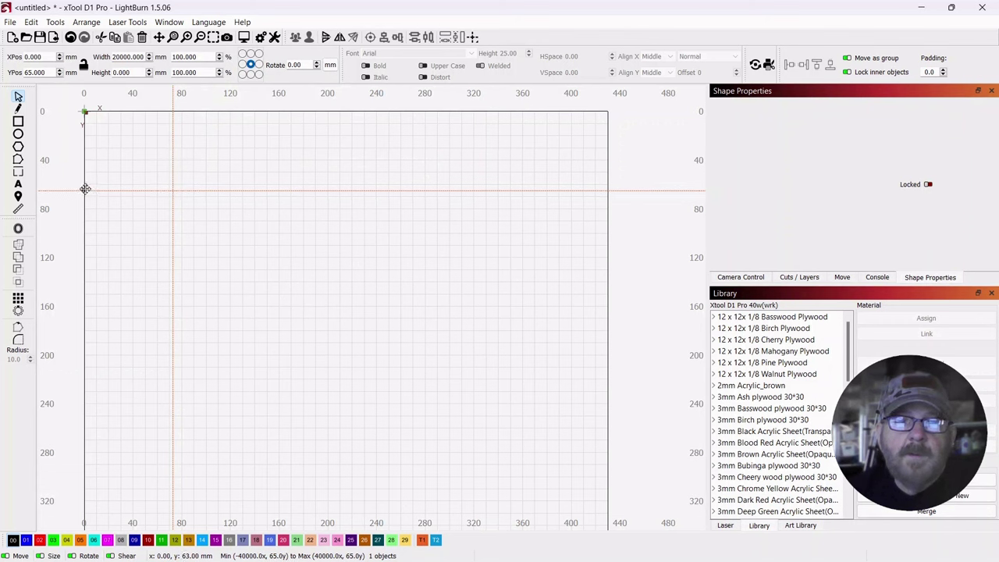
right_click(84, 189)
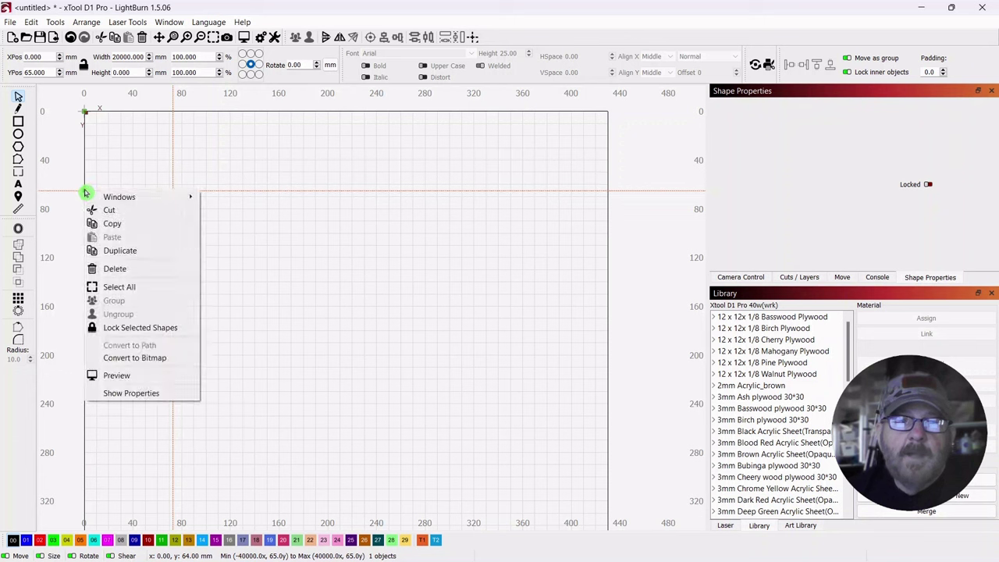
left_click(108, 331)
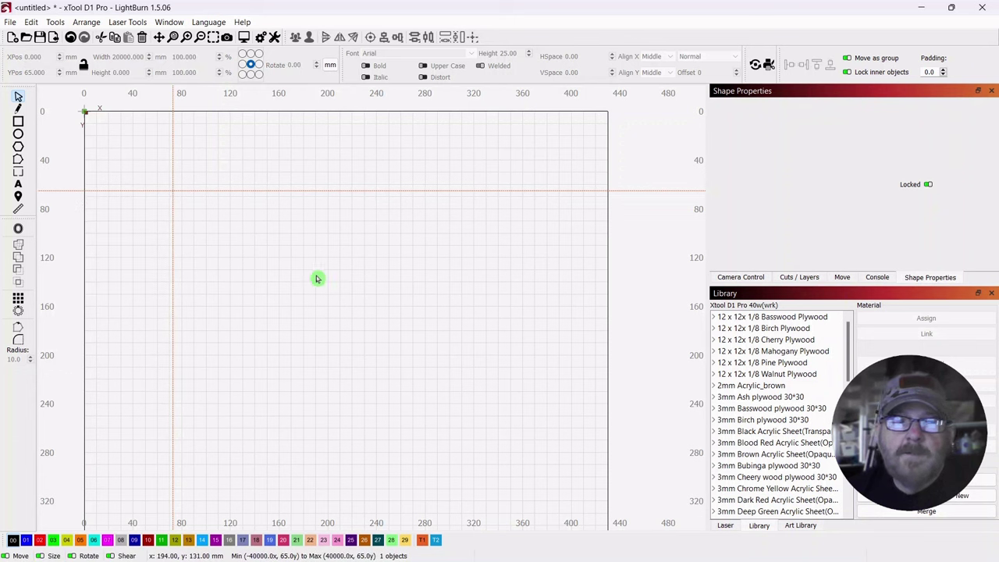
Lock the vertical guide at 73 mm in place.
left_click_drag(283, 292, 125, 356)
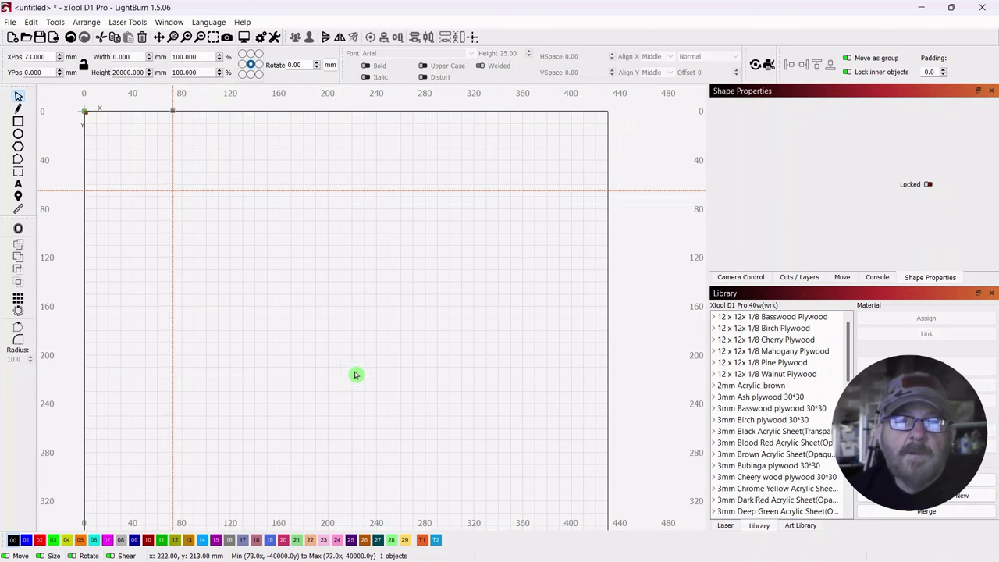
right_click(173, 111)
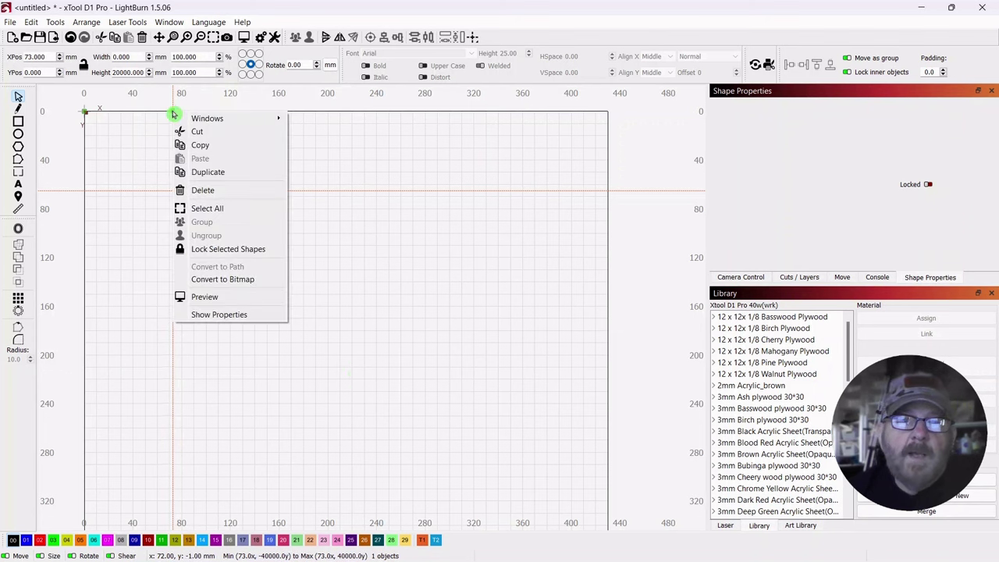
left_click(203, 250)
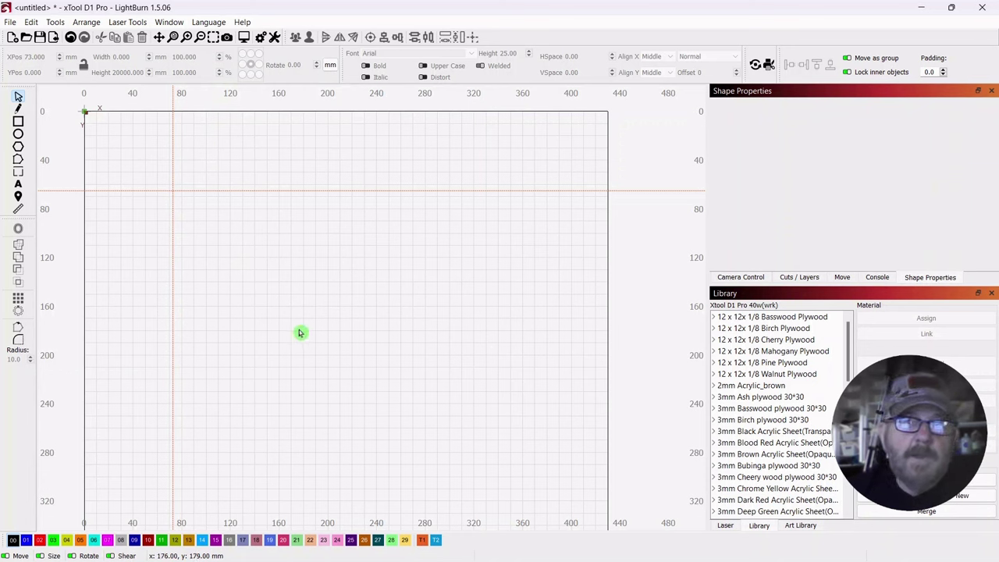
Drag a horizontal guide to 237 mm and lock it in Shape Properties.
left_click_drag(254, 95, 250, 400)
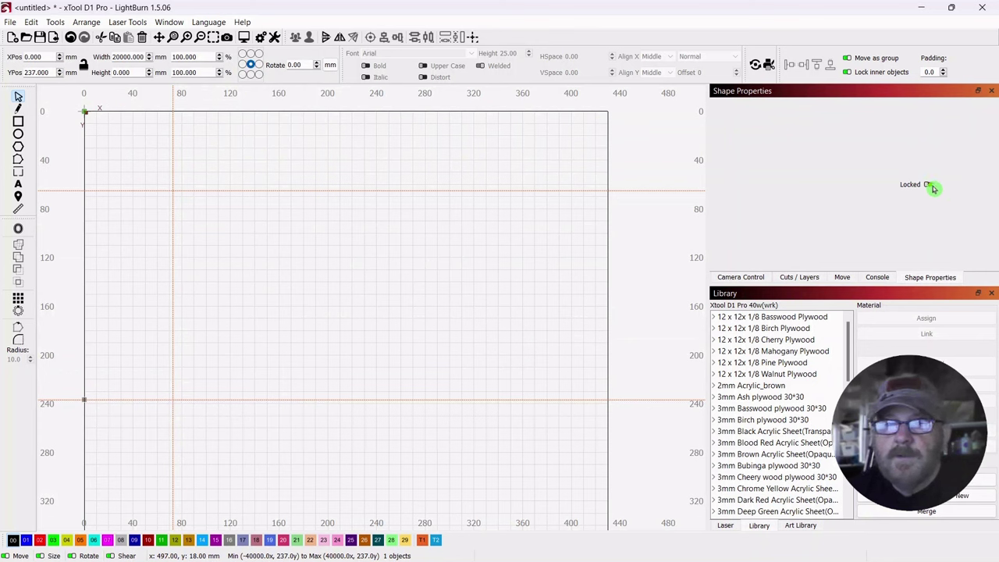
left_click(929, 186)
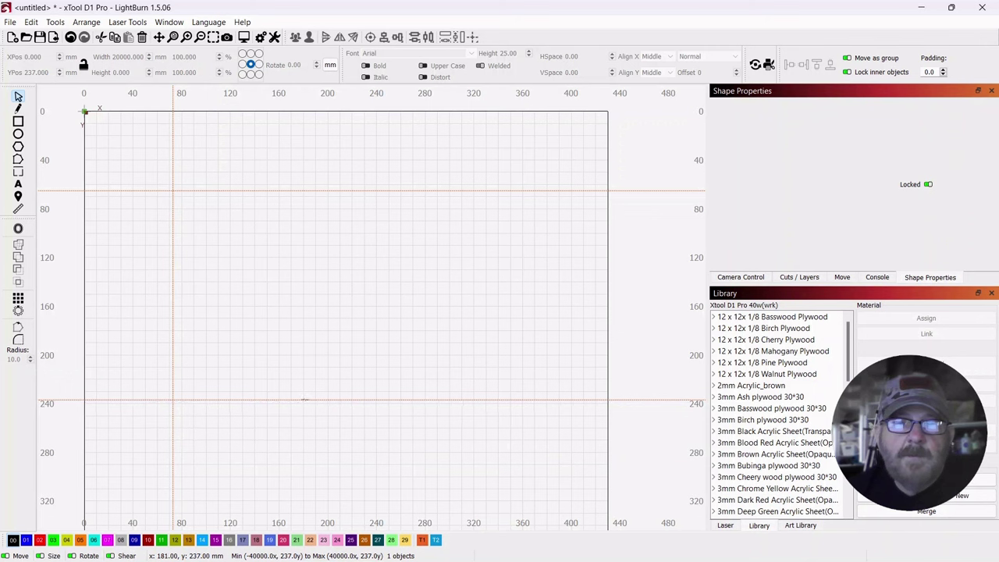
left_click(305, 390)
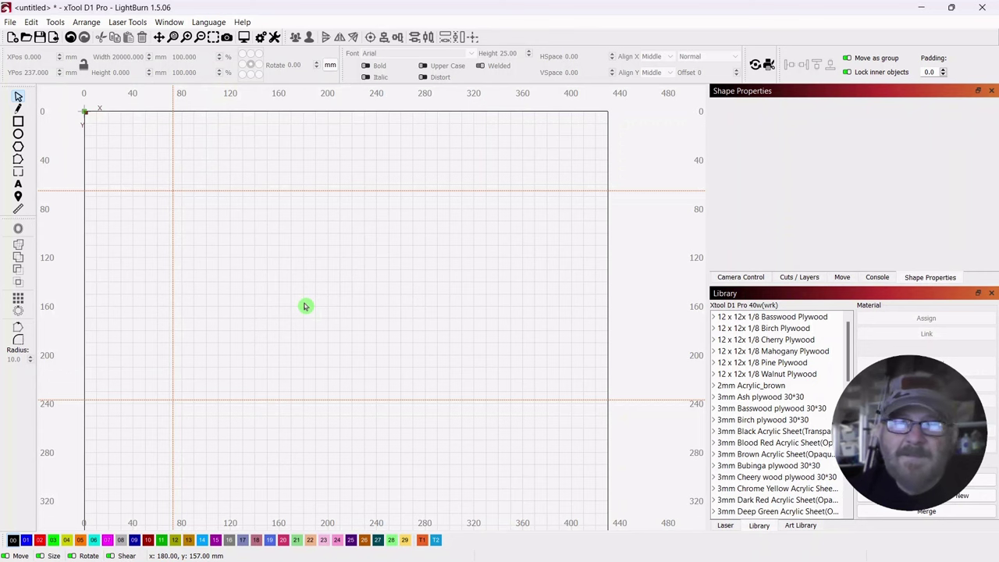
scroll(301, 301, "up", 1)
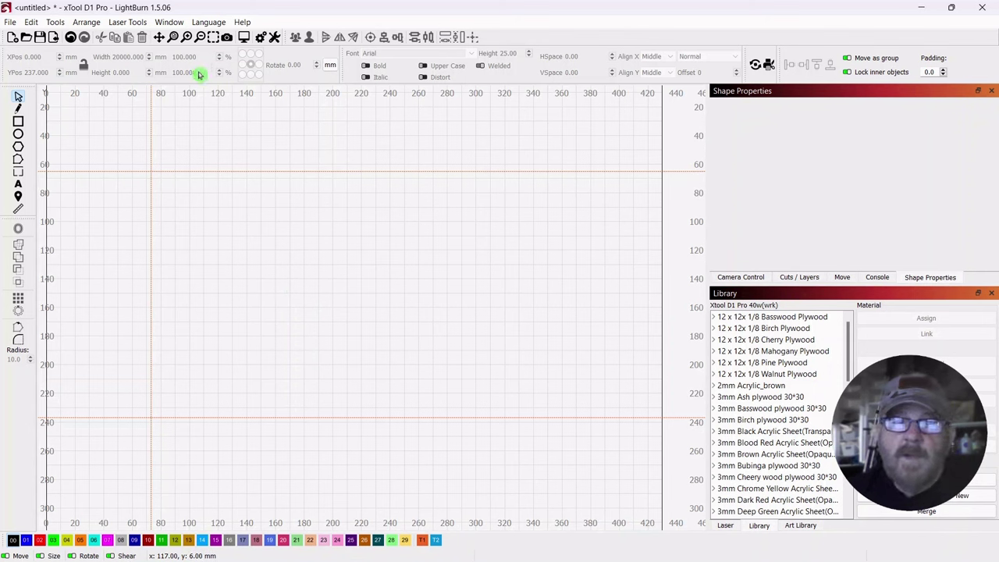
left_click(170, 23)
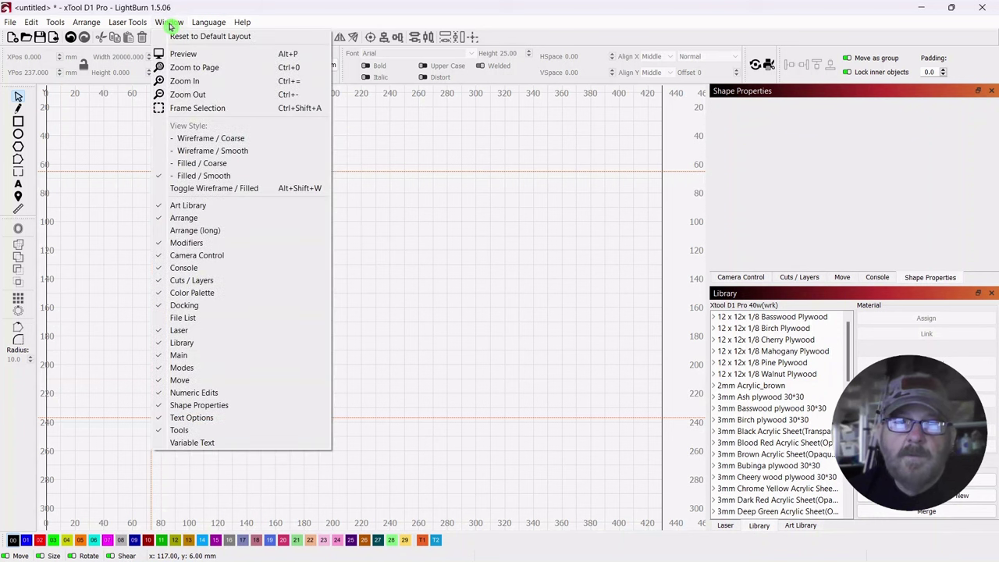
left_click(507, 239)
left_click(263, 38)
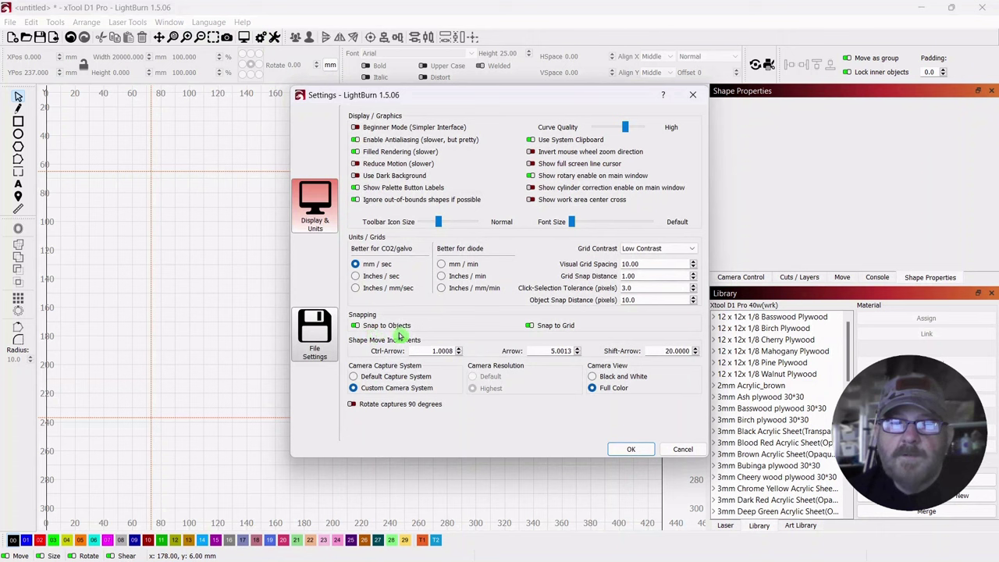
left_click(631, 449)
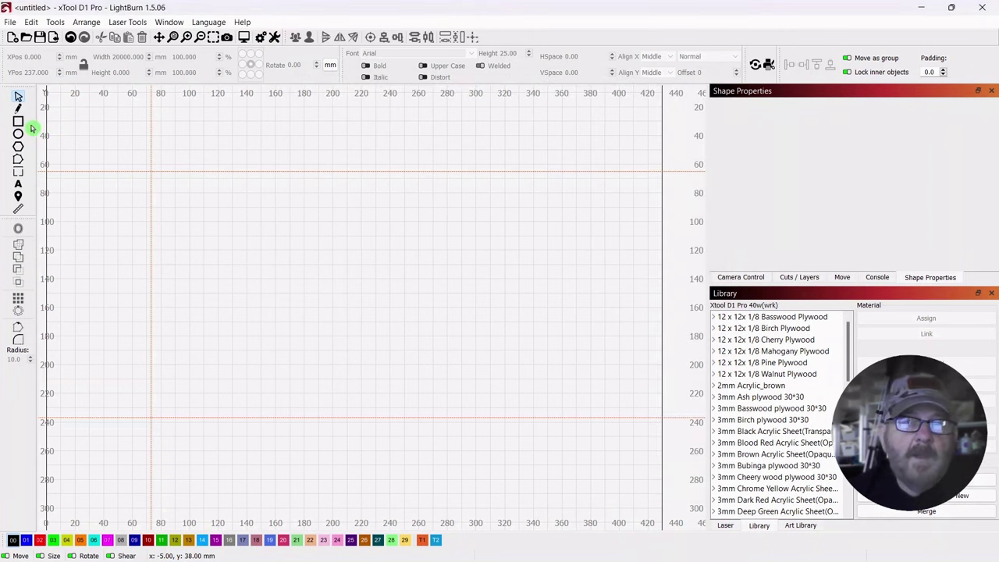
Draw a 47 mm square and move it up-left toward the guides.
key("ctrl+r")
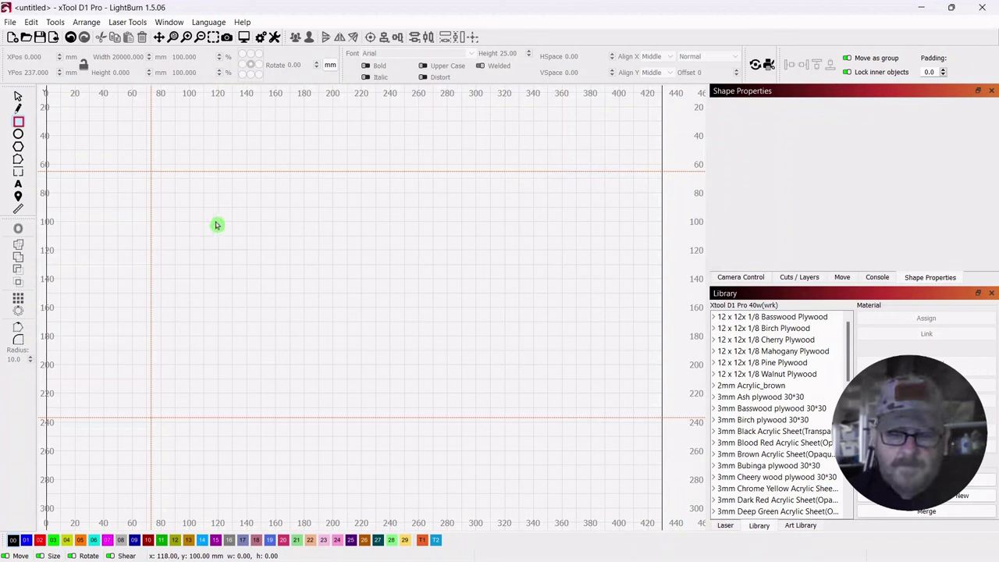
left_click_drag(216, 223, 283, 286)
left_click(18, 96)
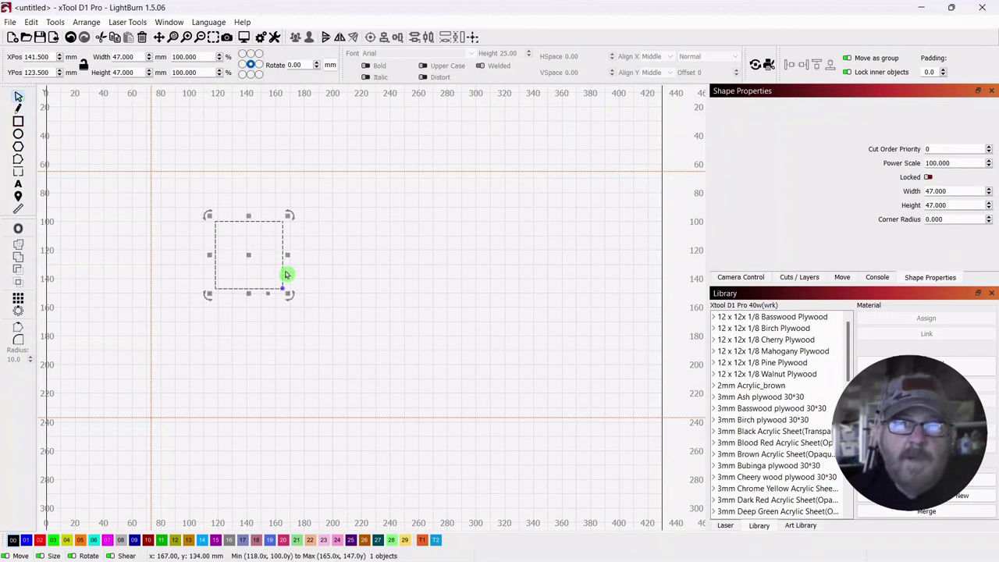
scroll(264, 263, "up", 2)
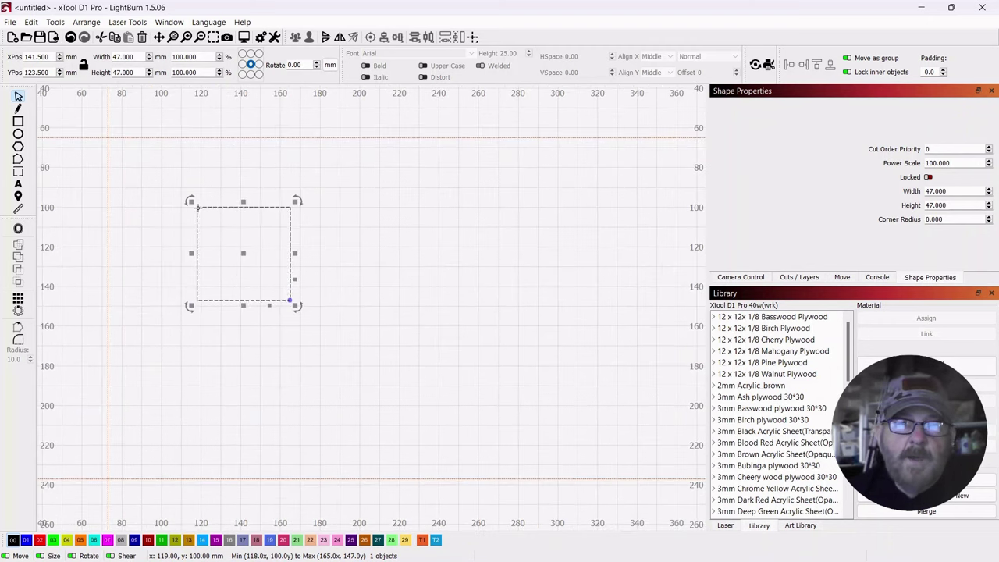
left_click_drag(198, 208, 108, 139)
Snap the square's top-left corner onto the guide crossing at X 73, Y 65 mm.
left_click(319, 245)
scroll(319, 245, "down", 2)
left_click_drag(367, 233, 327, 244)
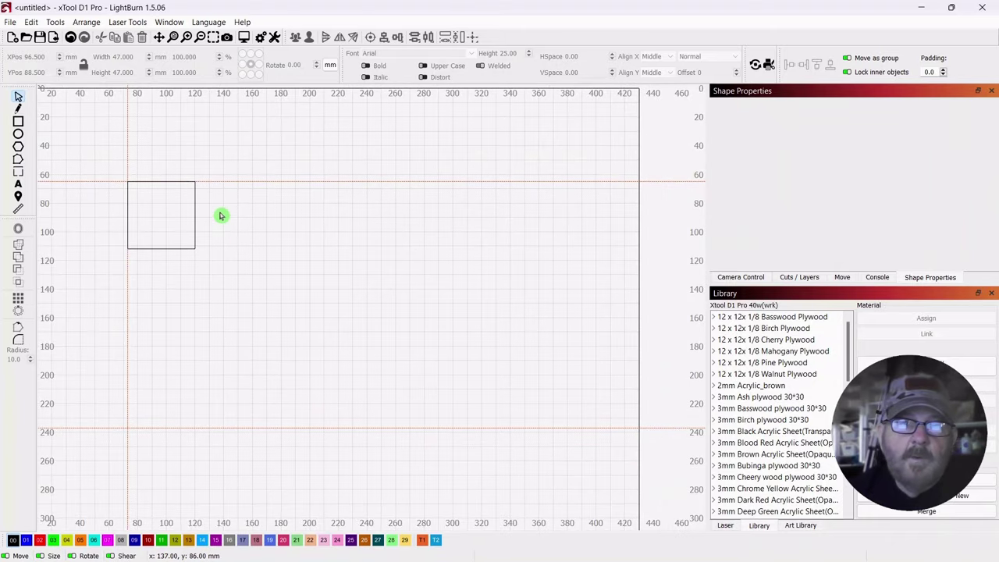
left_click(174, 249)
left_click_drag(161, 214, 210, 263)
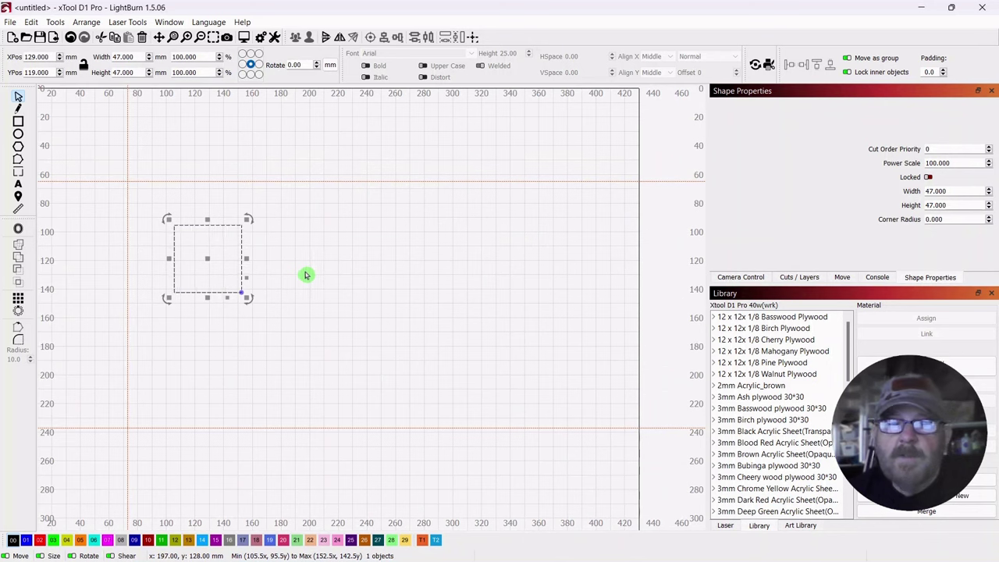
scroll(306, 275, "up", 3)
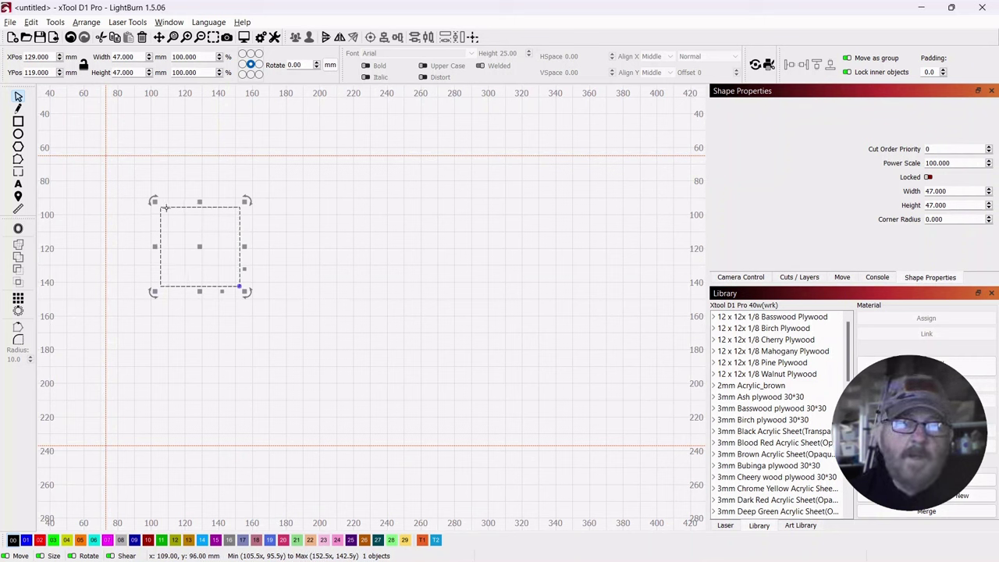
left_click_drag(160, 207, 110, 160)
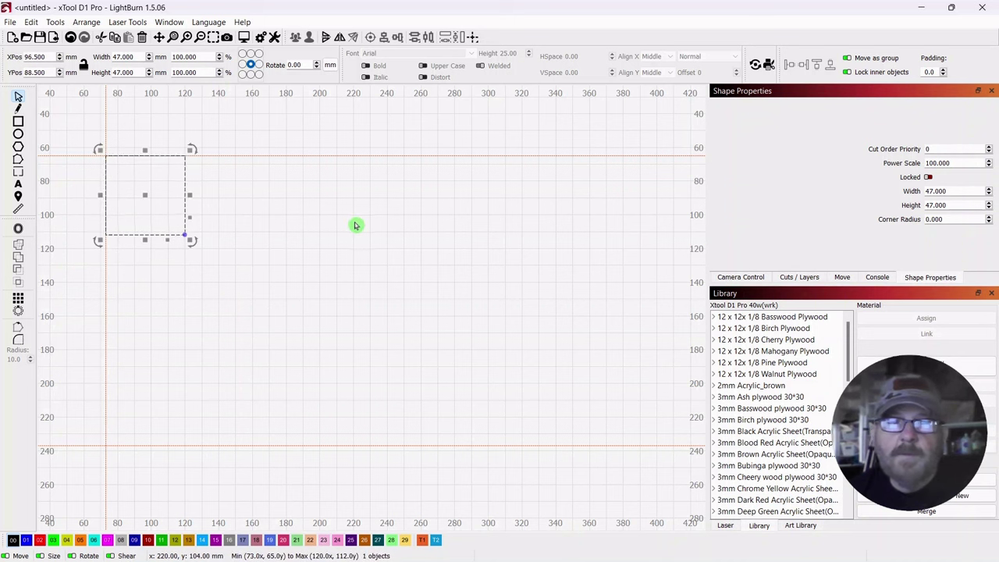
scroll(350, 234, "down", 2)
left_click_drag(350, 233, 352, 264)
scroll(351, 264, "up", 1)
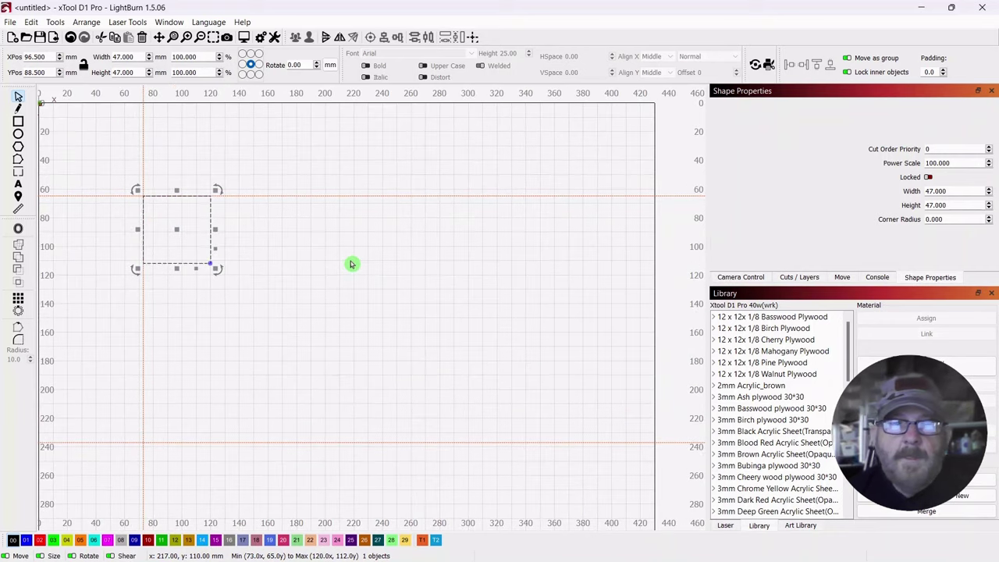
scroll(352, 264, "up", 1)
scroll(325, 275, "up", 1)
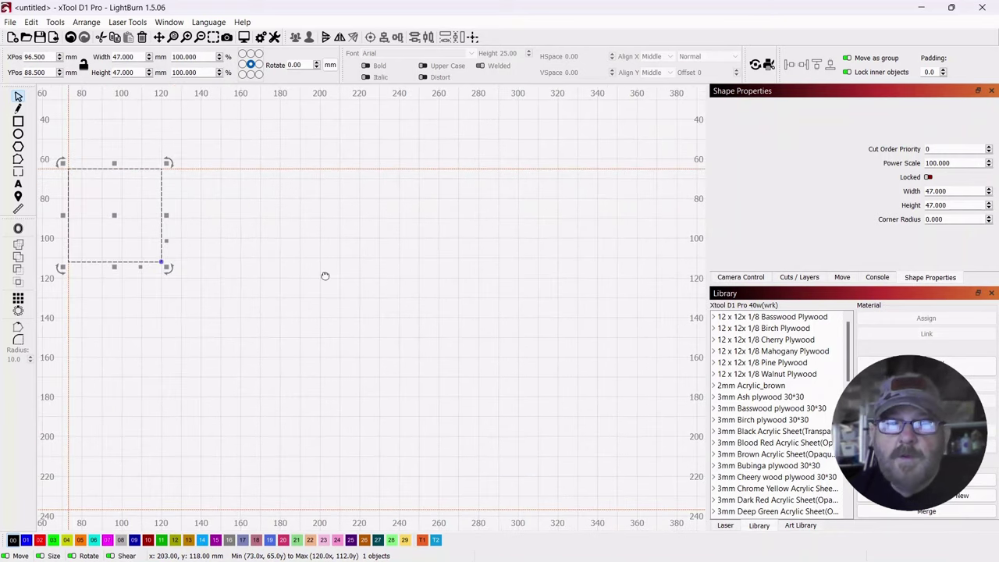
left_click_drag(325, 276, 349, 260)
scroll(345, 258, "down", 1)
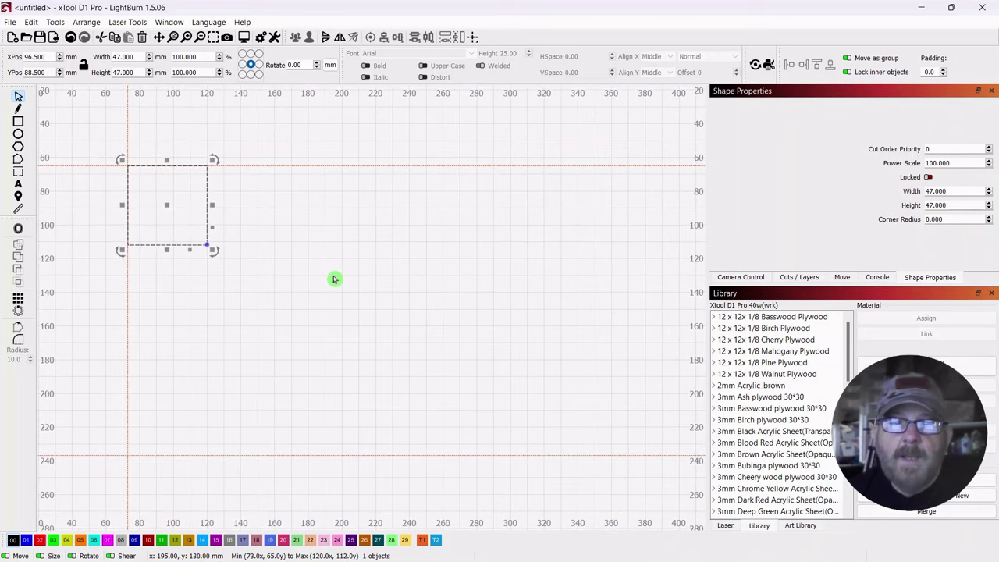
left_click(318, 268)
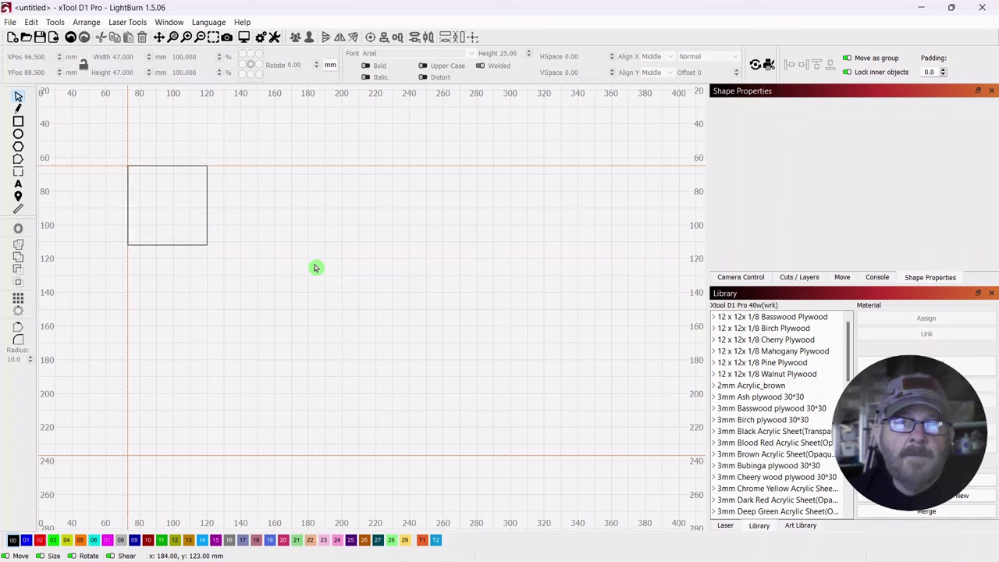
Copy the 47 mm square, scale the copy to 26 mm, and snap it to the big square's corner.
left_click_drag(243, 215, 174, 240)
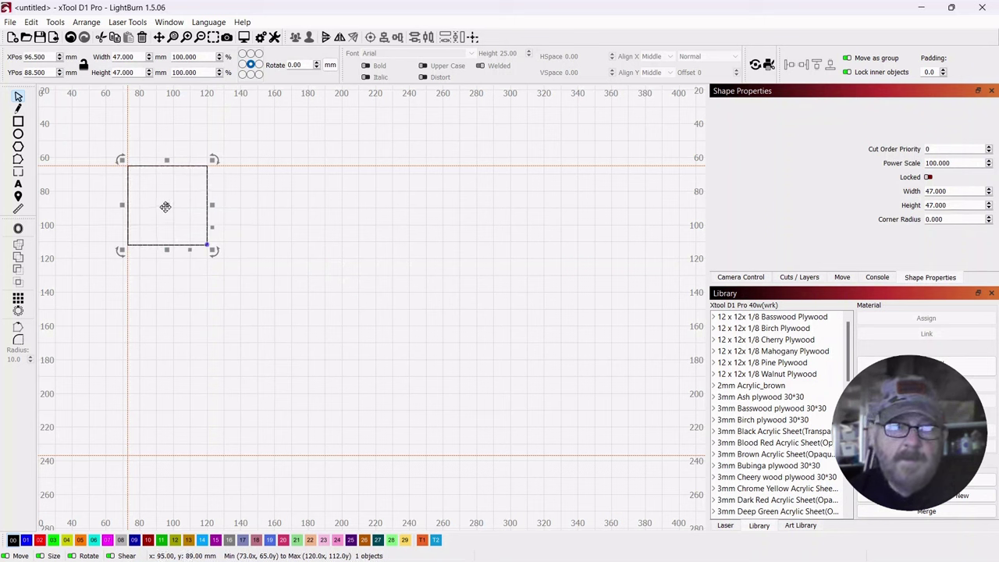
left_click_drag(165, 208, 271, 259)
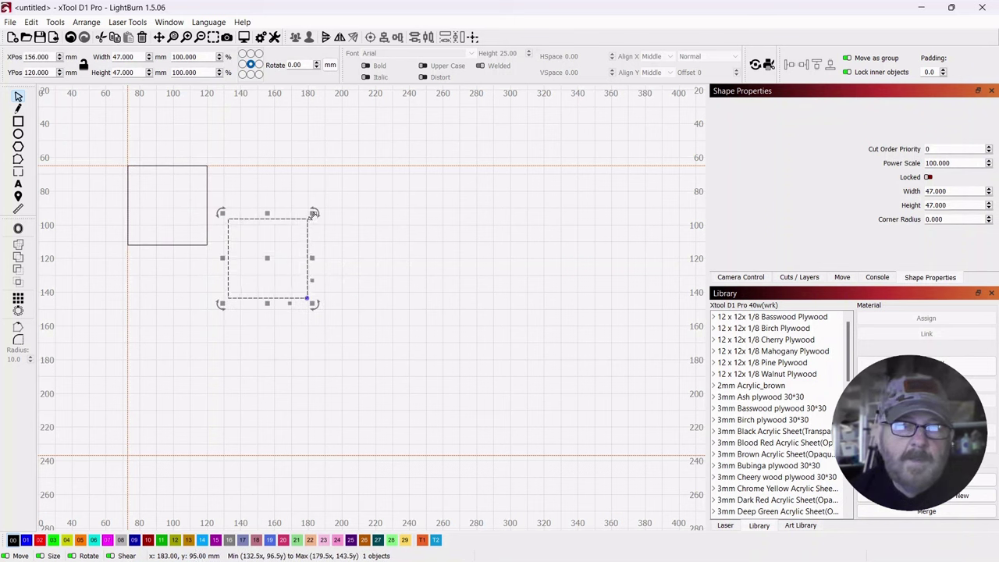
left_click_drag(314, 213, 279, 271)
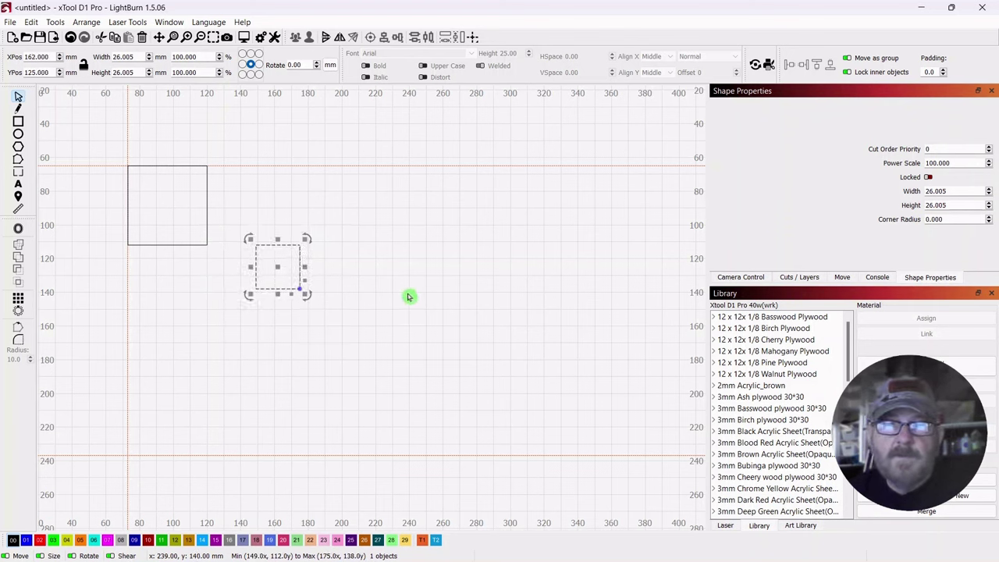
left_click_drag(278, 266, 277, 326)
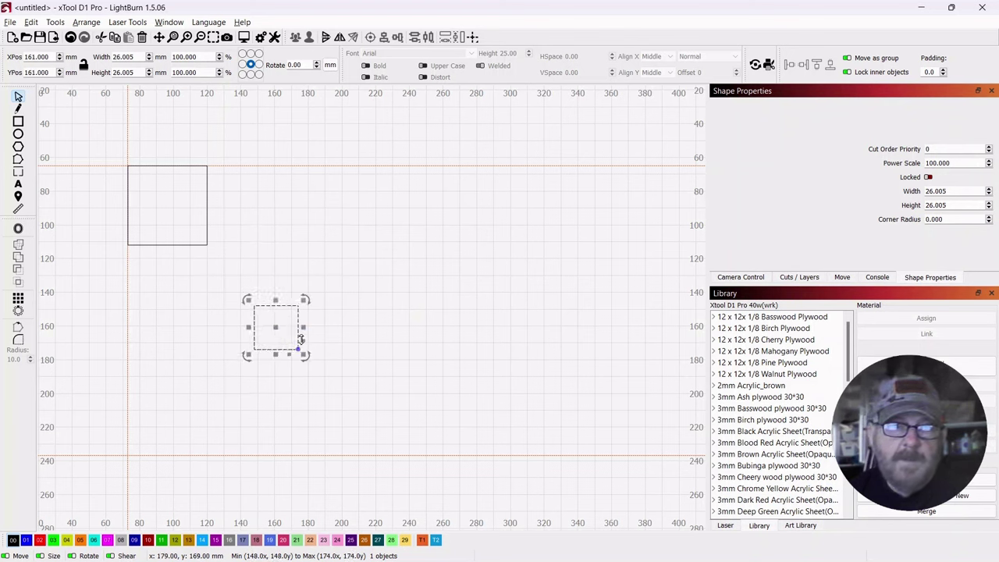
left_click_drag(277, 328, 263, 278)
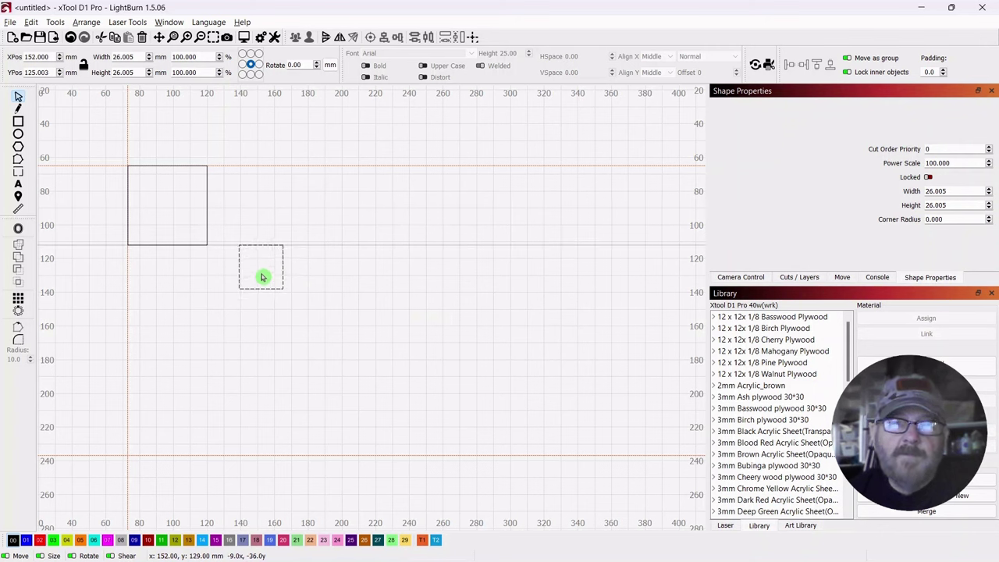
left_click_drag(263, 277, 266, 195)
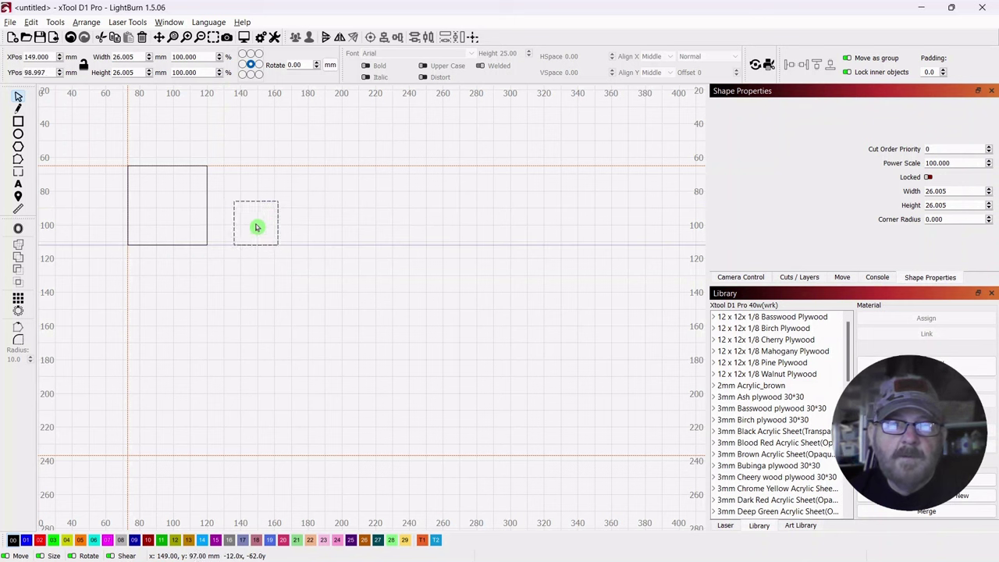
left_click_drag(256, 230, 232, 268)
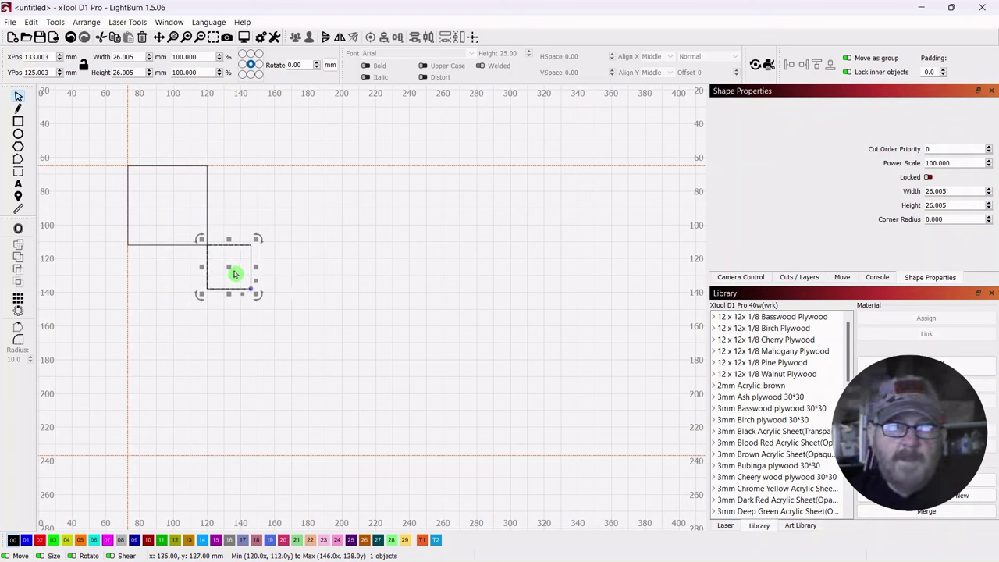
Add three more 26 mm square copies, each stepping down-right corner to corner.
left_click_drag(231, 269, 279, 310)
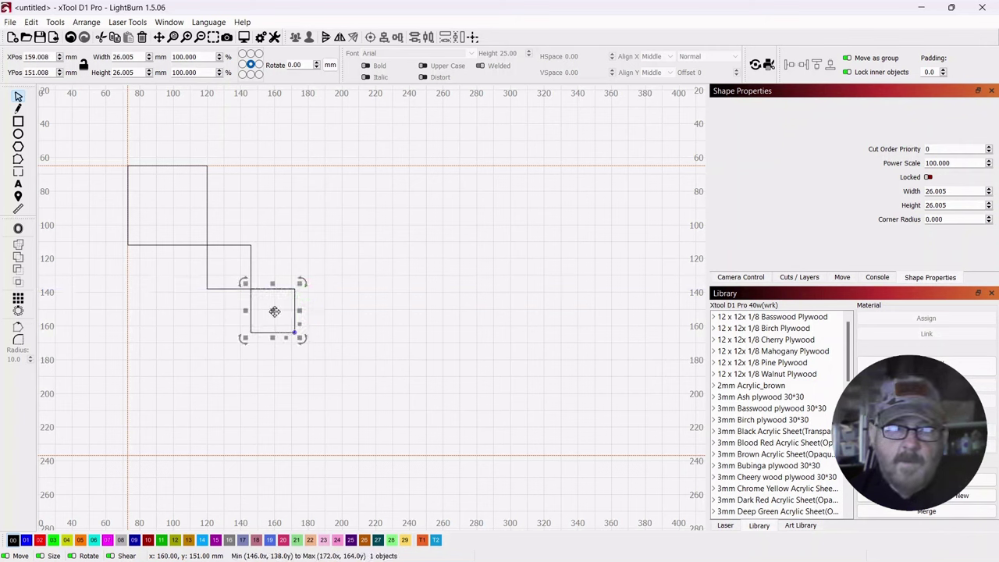
left_click_drag(272, 311, 323, 357)
left_click(364, 256)
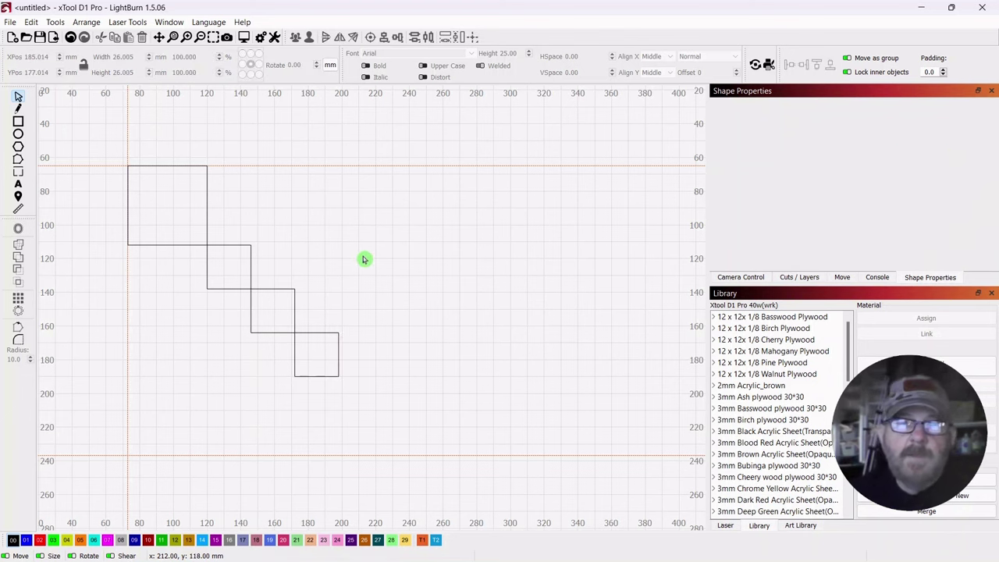
left_click(331, 353)
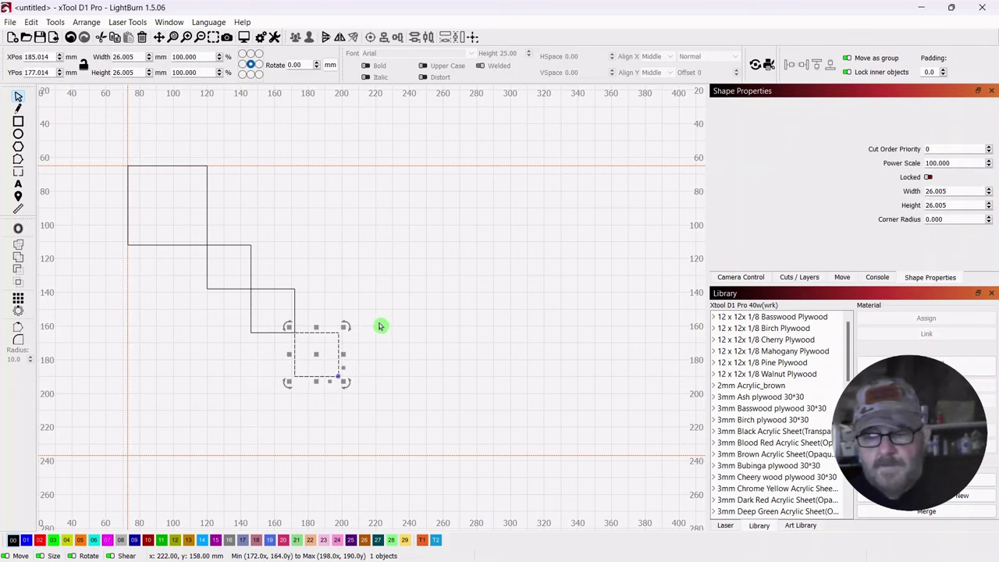
mouse_move(317, 352)
left_mouse_down()
mouse_move(444, 392)
mouse_move(362, 402)
left_mouse_up()
left_click(400, 285)
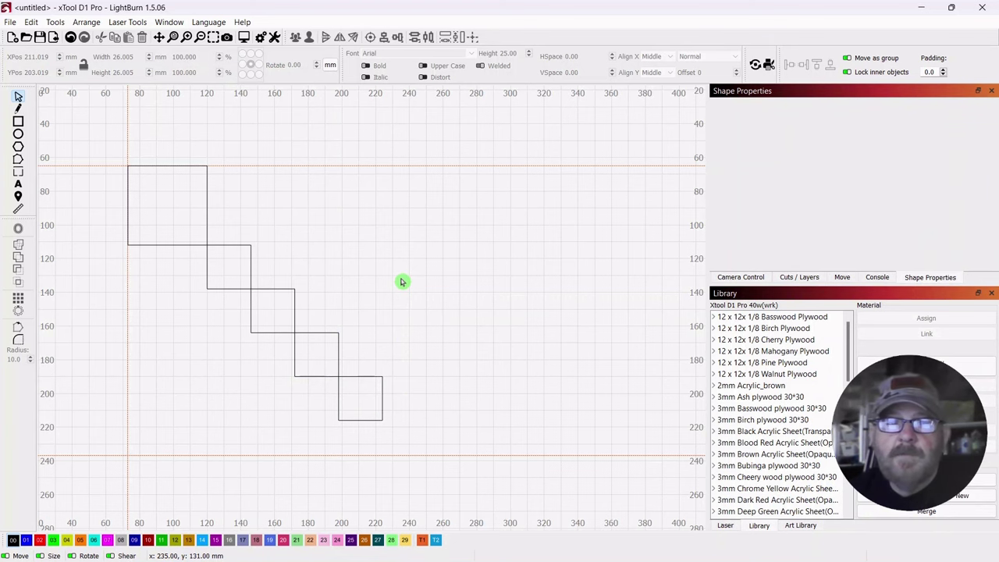
scroll(401, 282, "down", 1)
scroll(405, 278, "down", 1)
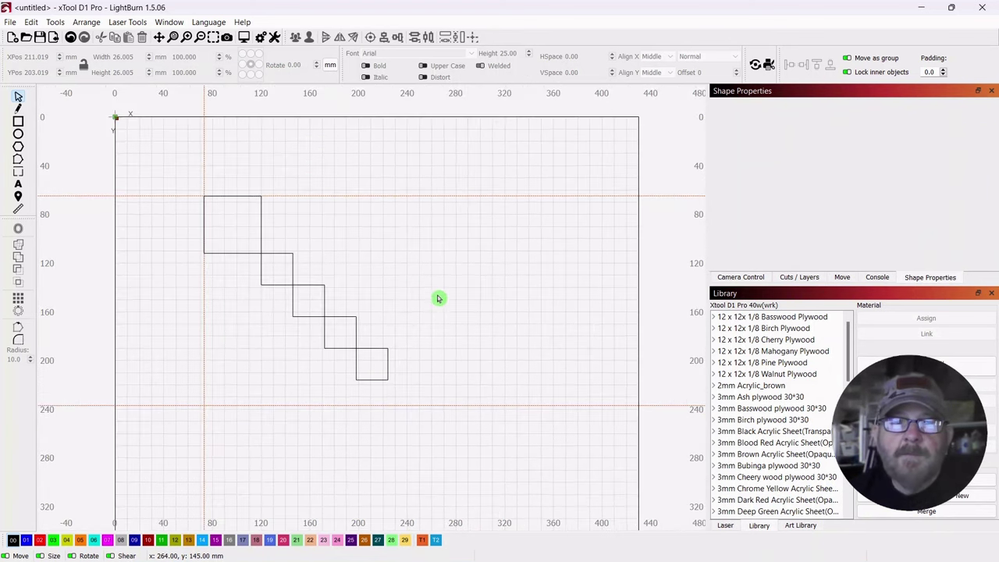
left_click_drag(439, 299, 402, 279)
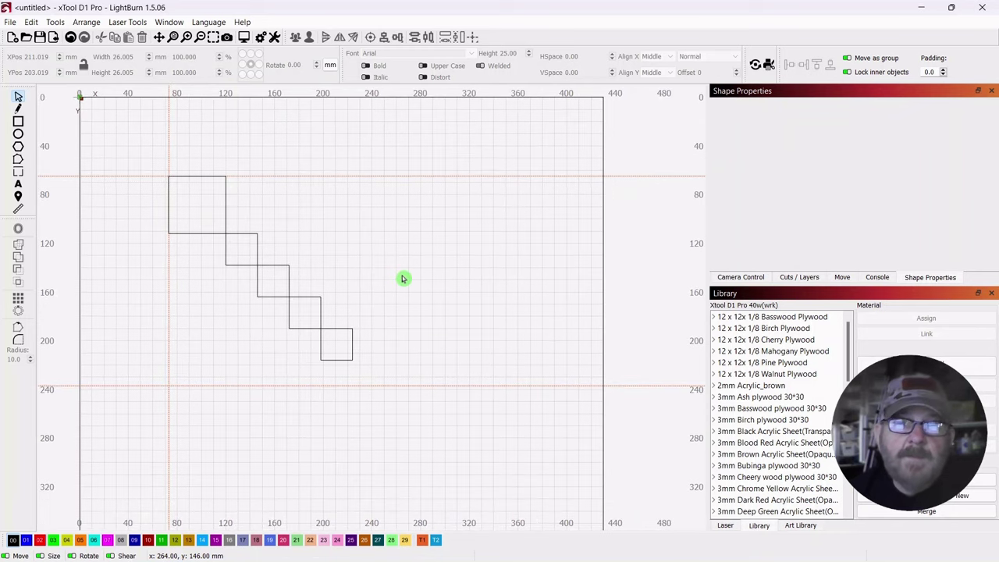
scroll(403, 279, "up", 1)
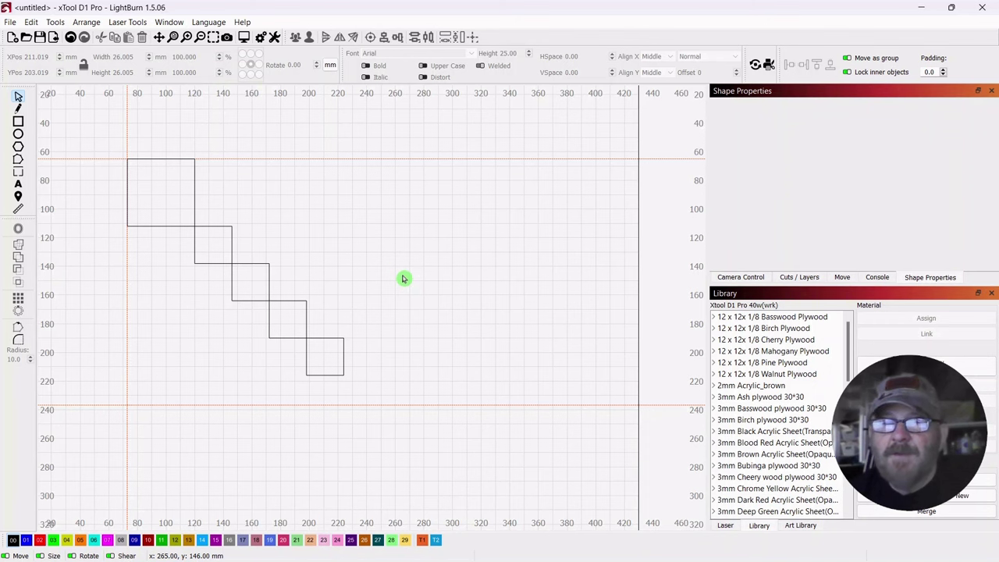
scroll(403, 279, "right", 1)
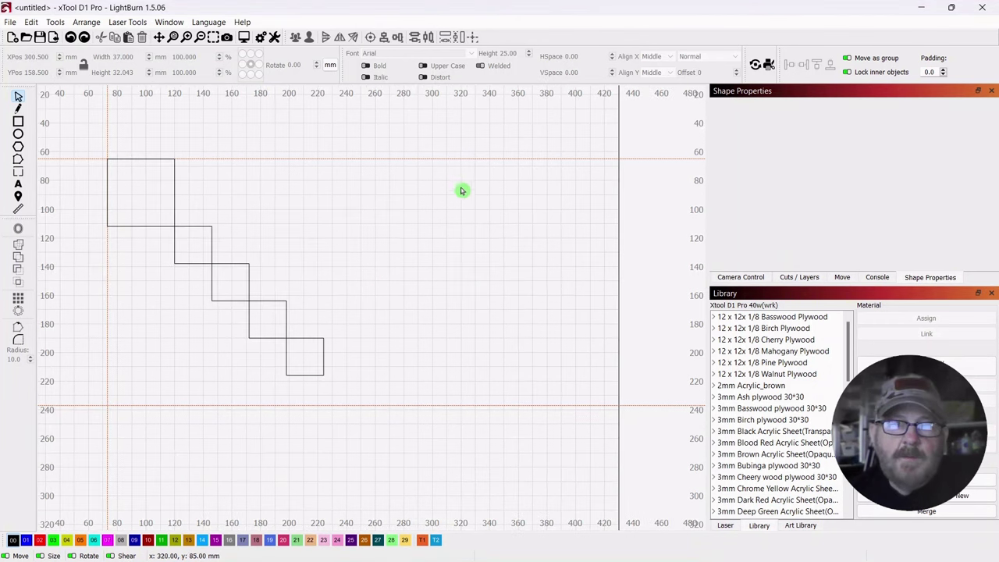
left_click_drag(434, 134, 359, 206)
left_click_drag(426, 136, 343, 215)
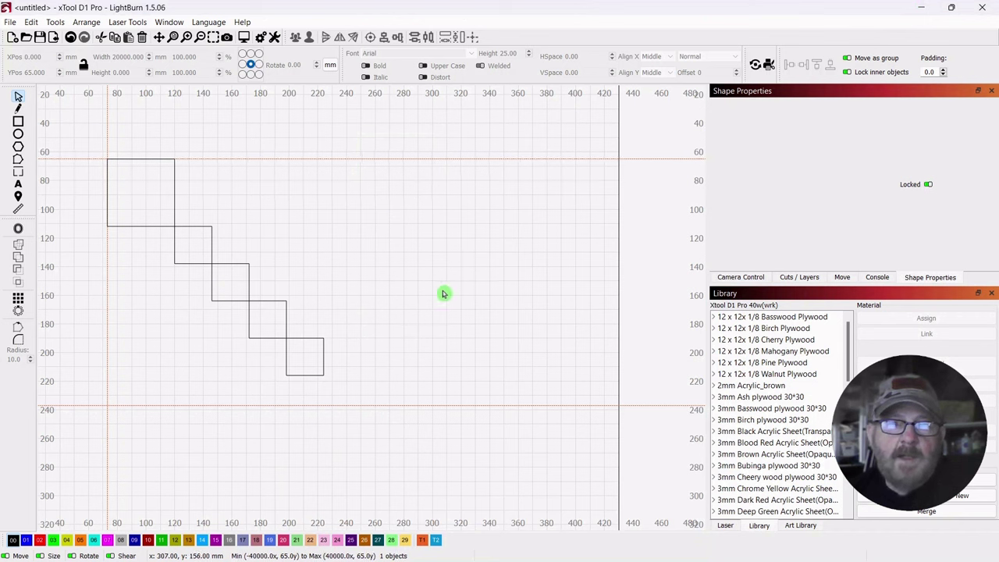
left_click_drag(344, 323, 308, 370)
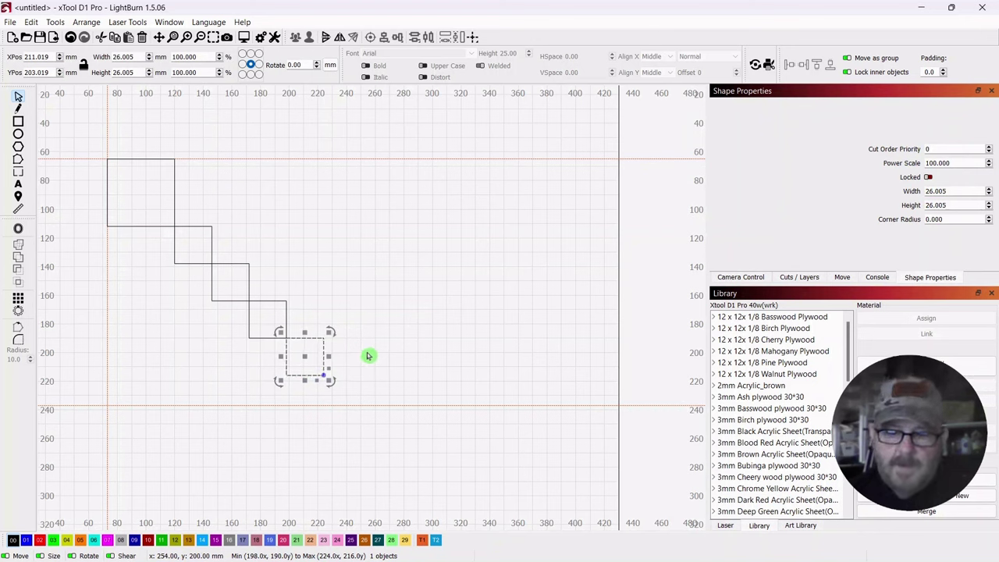
left_click_drag(308, 354, 310, 353)
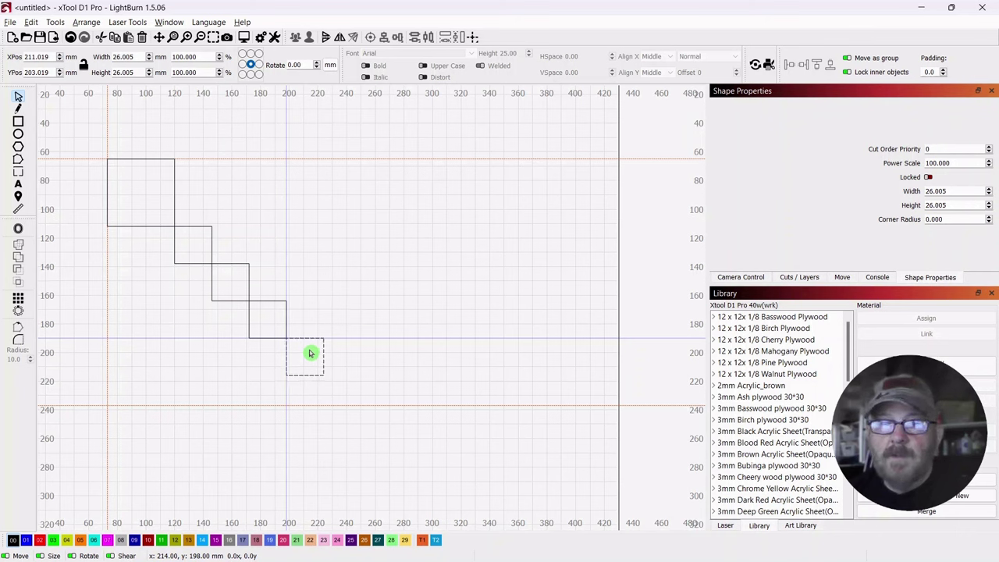
left_click_drag(311, 353, 311, 353)
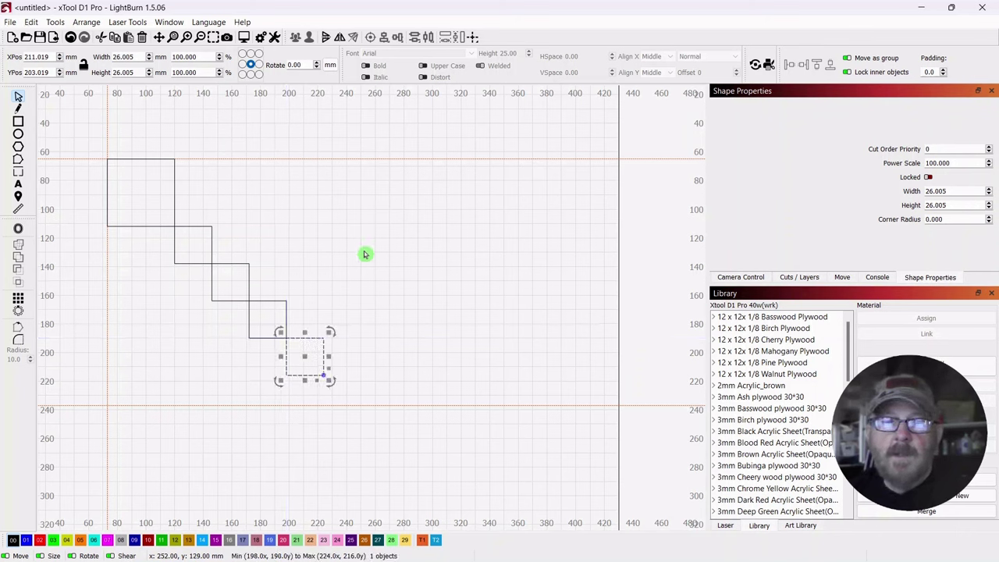
left_click(365, 251)
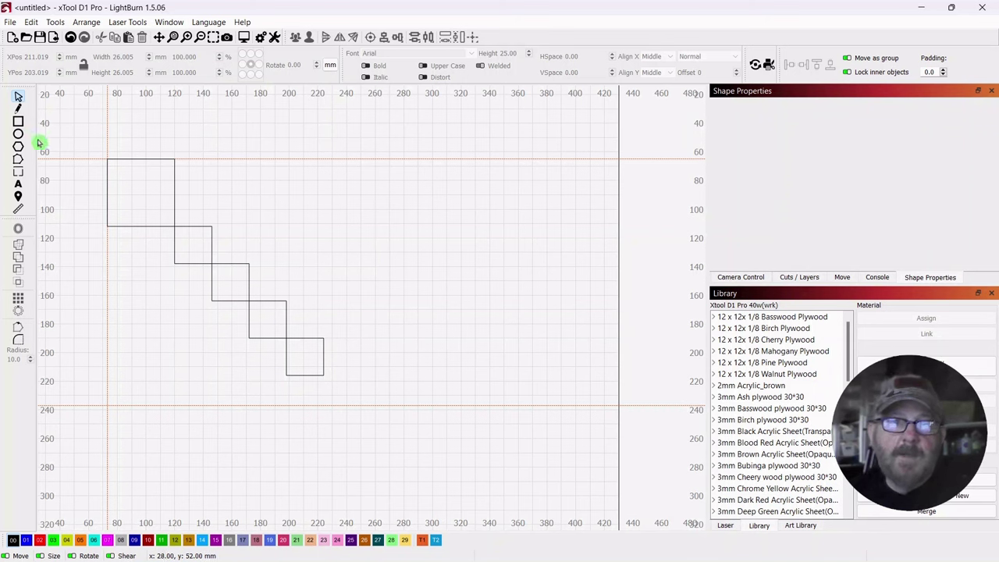
left_click(20, 122)
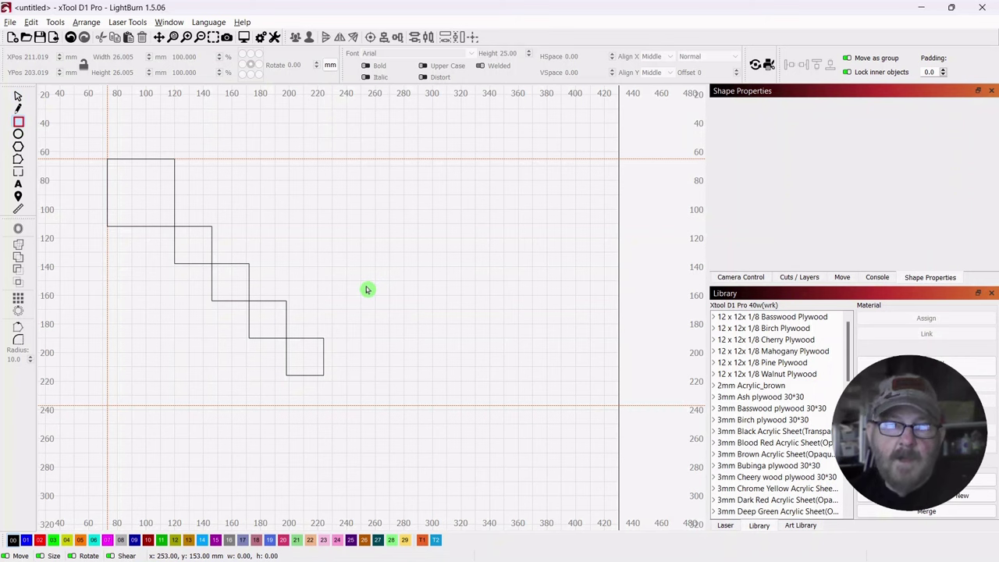
left_click_drag(366, 284, 439, 378)
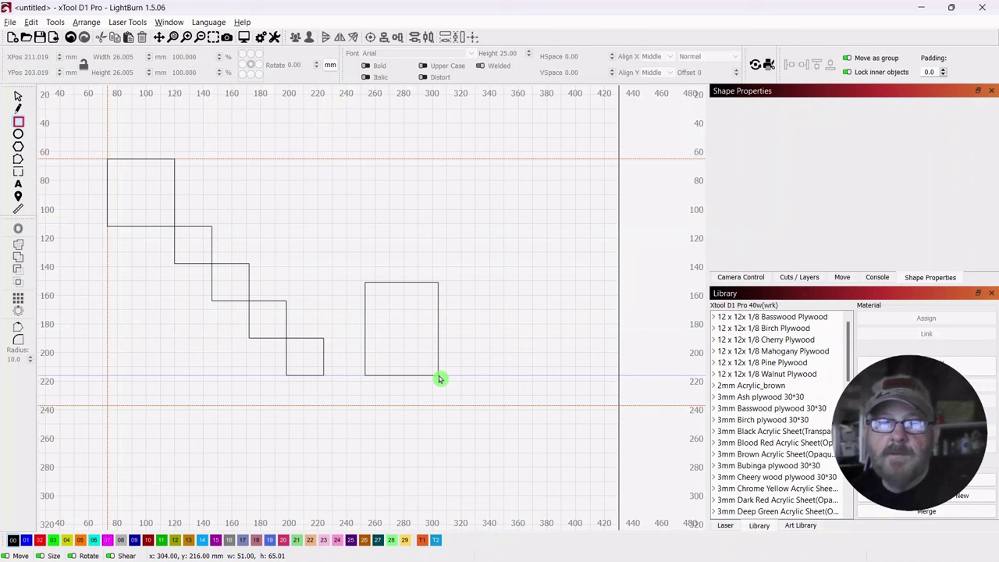
left_click_drag(440, 379, 440, 379)
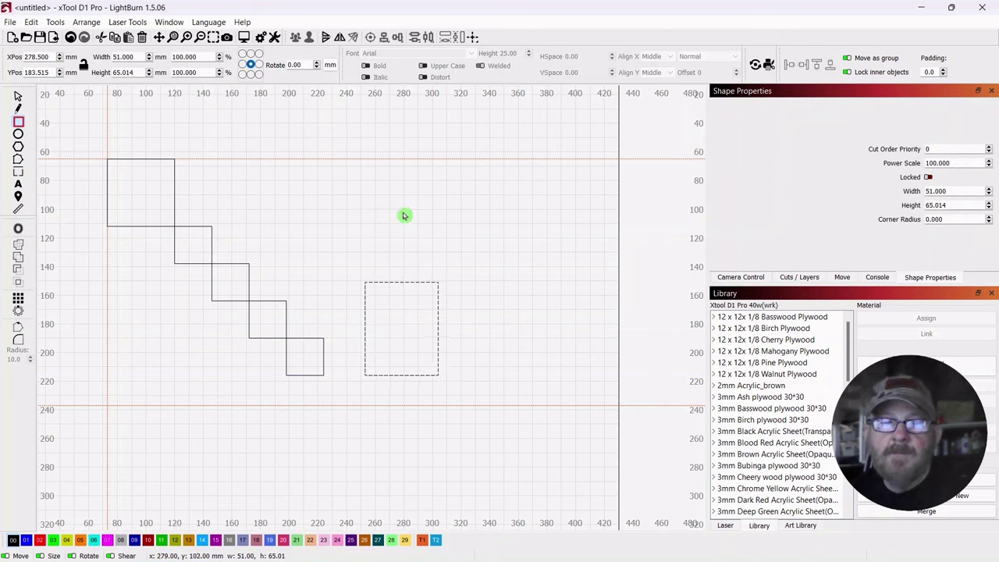
left_click(18, 96)
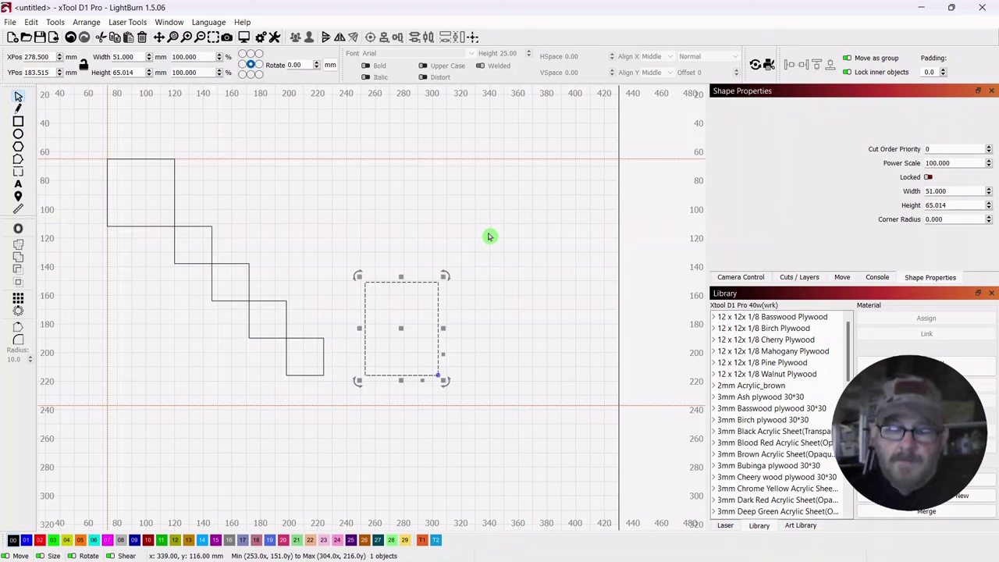
key("Delete")
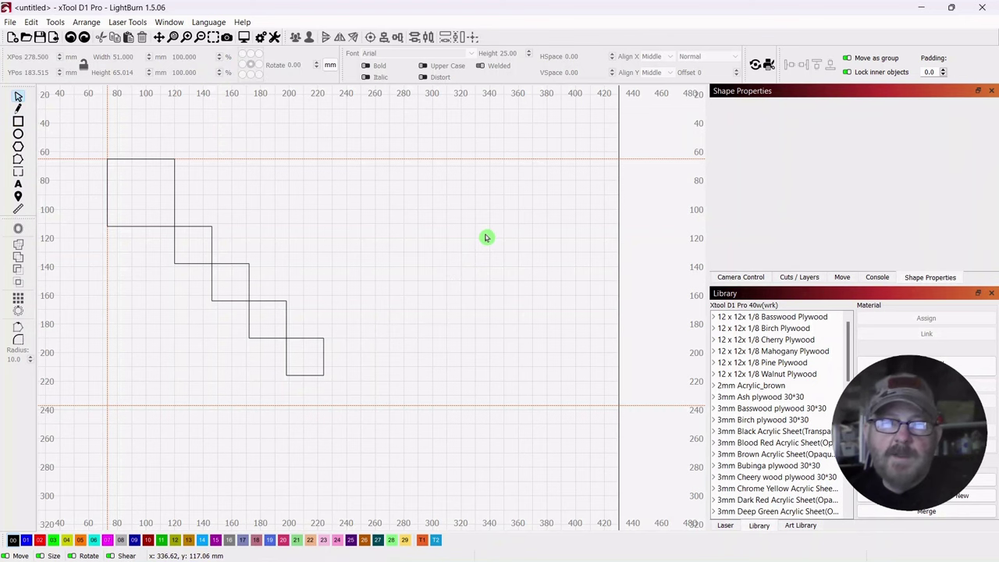
Draw a polygon to the right of the staircase of squares.
scroll(375, 226, "left", 1)
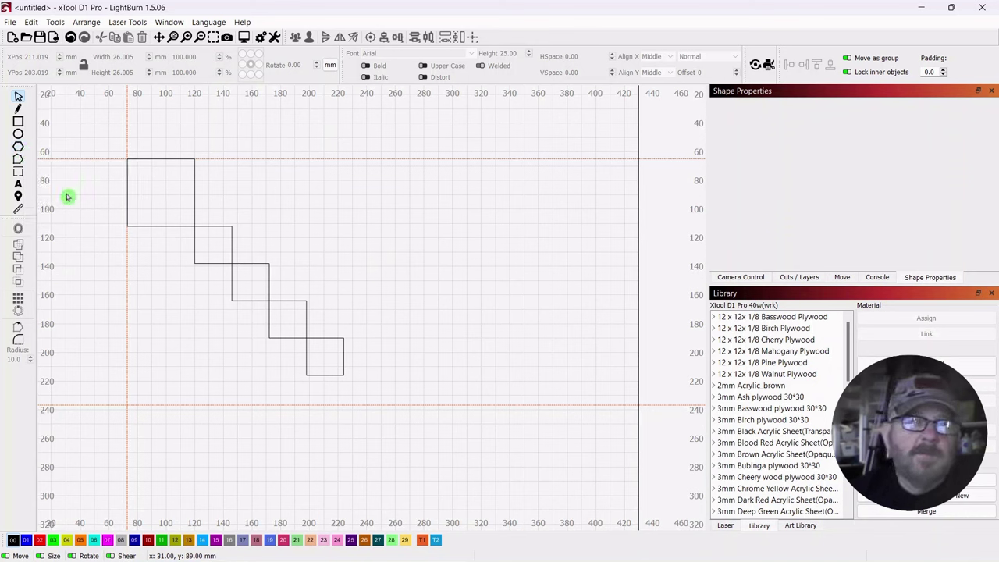
left_click(18, 148)
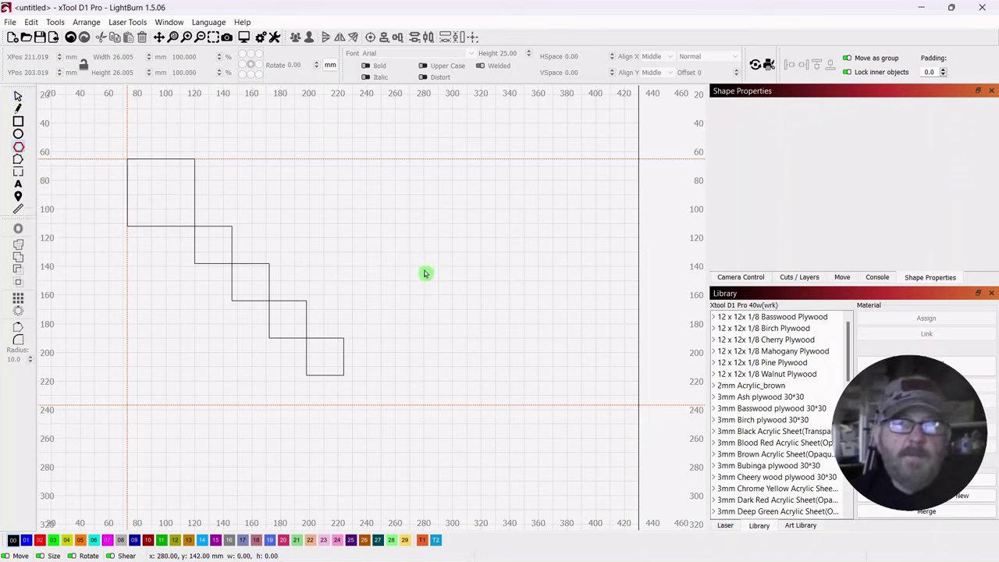
left_click_drag(428, 271, 515, 334)
scroll(541, 355, "up", 2)
scroll(519, 314, "up", 2)
Set the polygon to 6 sides, giving a 37 × 32 mm hexagon.
left_click(18, 99)
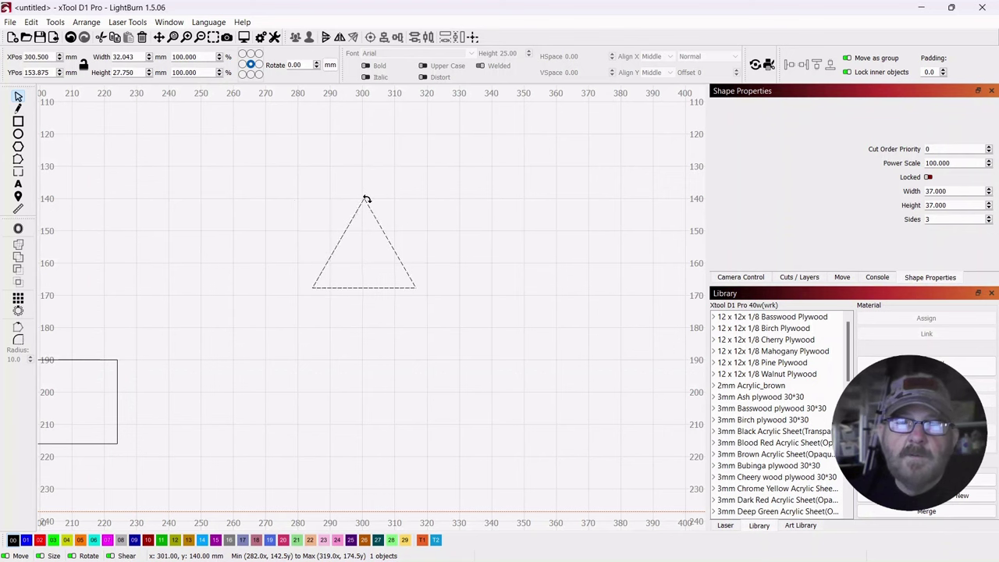
scroll(383, 208, "up", 1)
scroll(379, 206, "down", 2)
scroll(377, 206, "up", 1)
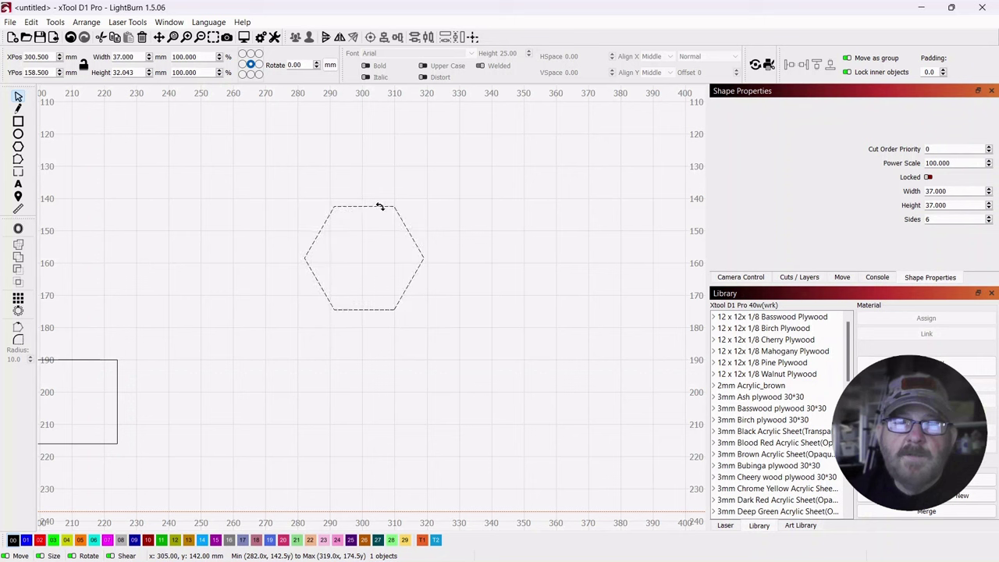
left_click(165, 23)
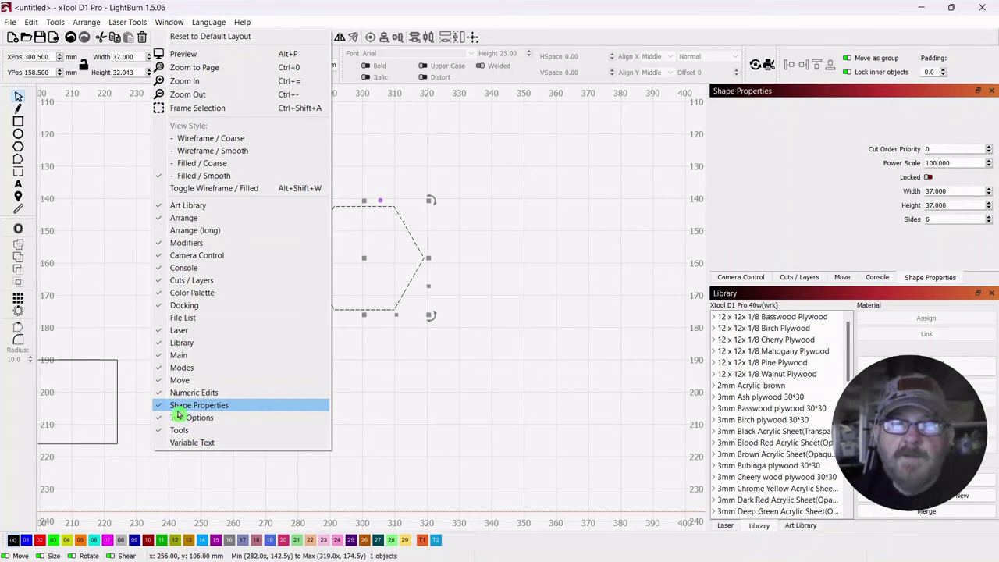
left_click(516, 428)
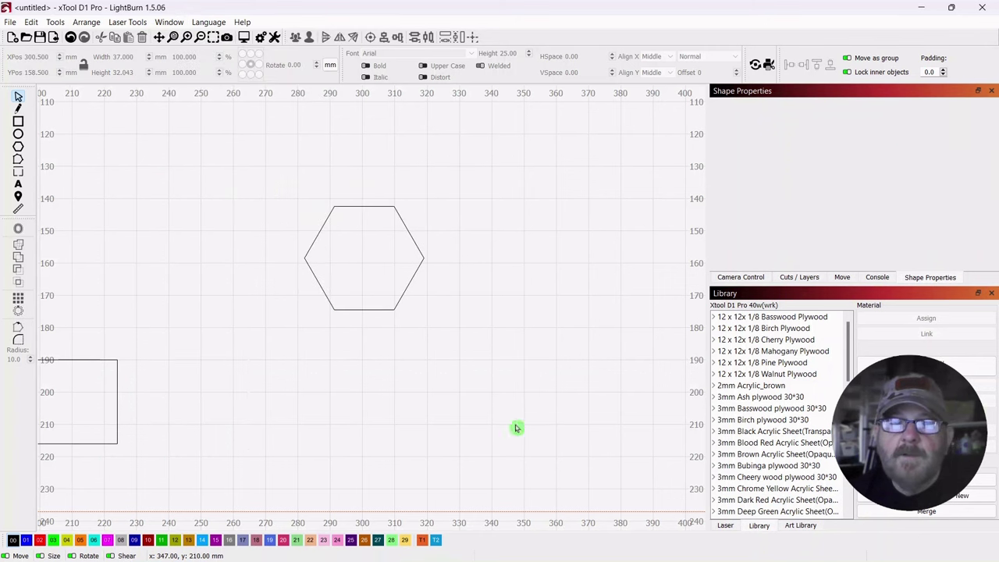
left_click(406, 221)
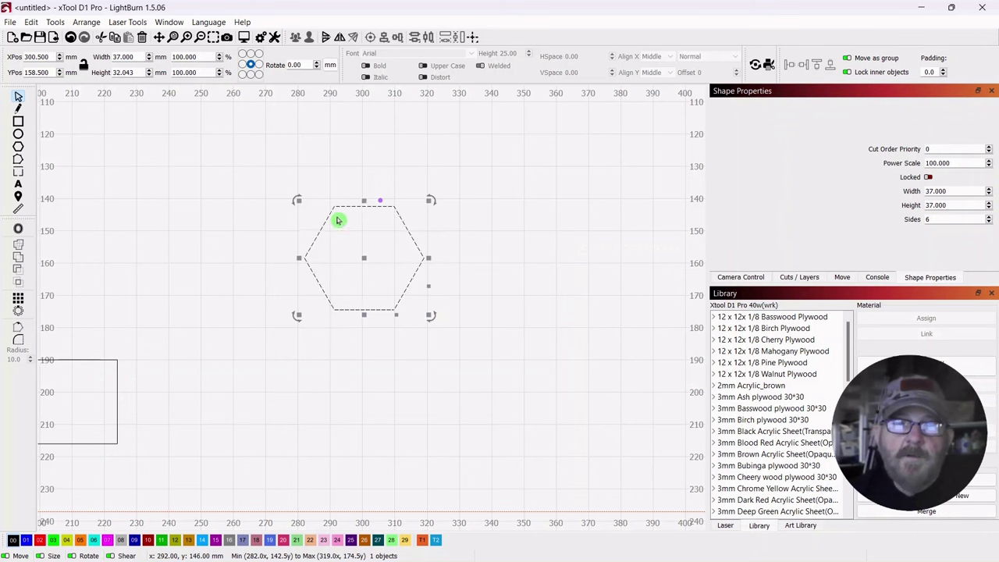
left_click(471, 249)
left_click(415, 237)
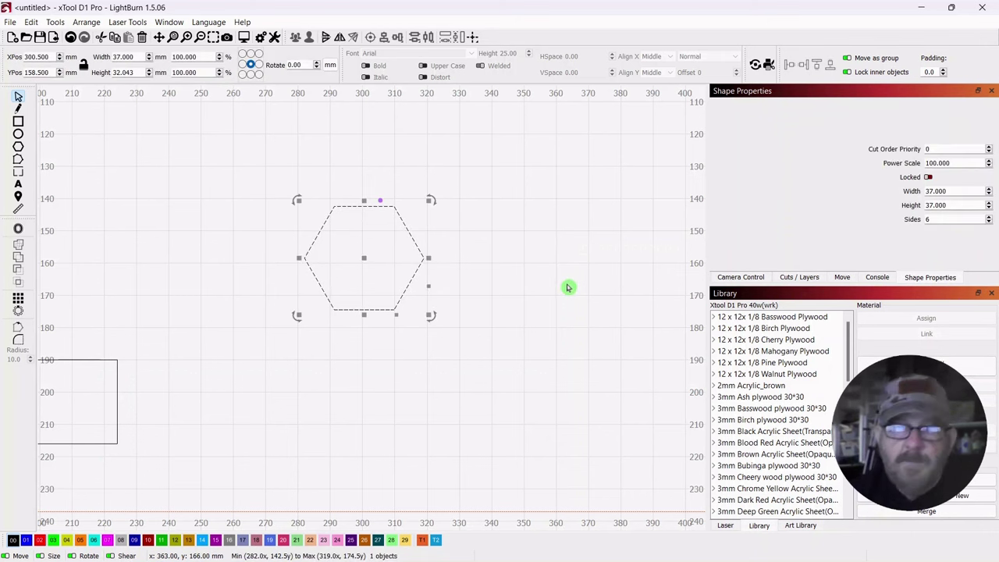
key("ctrl+period")
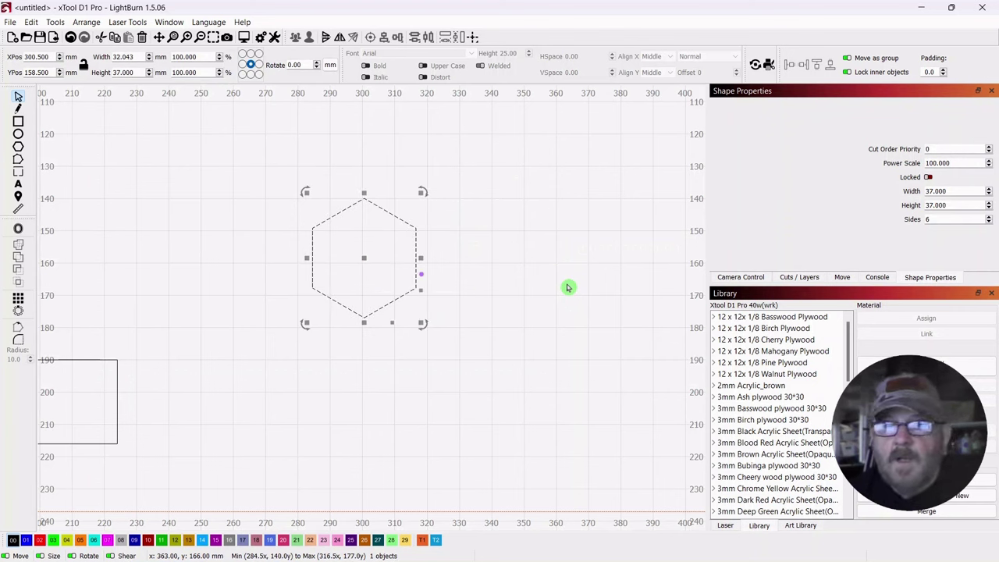
key("ctrl+period")
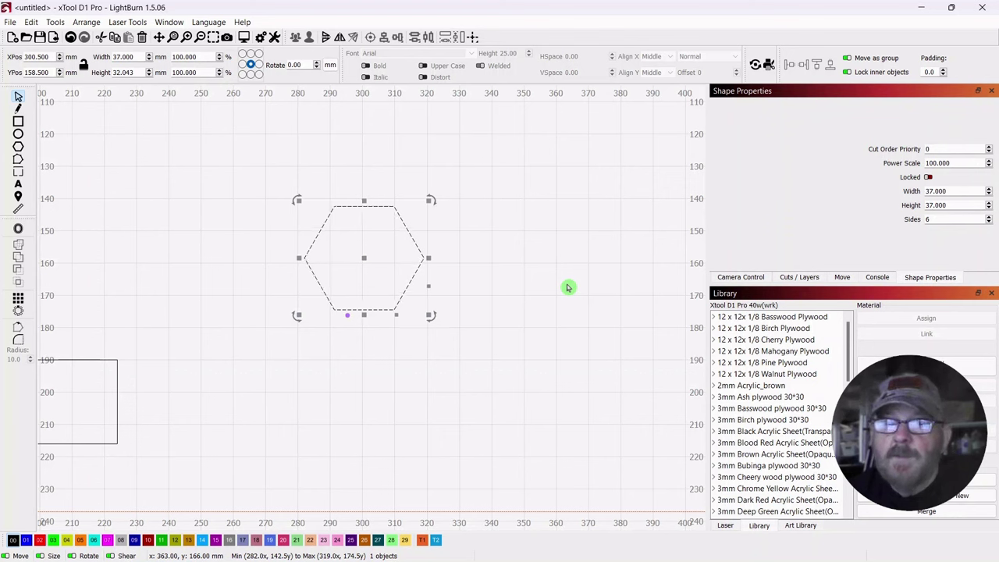
key("ctrl+period")
key("ctrl+period")
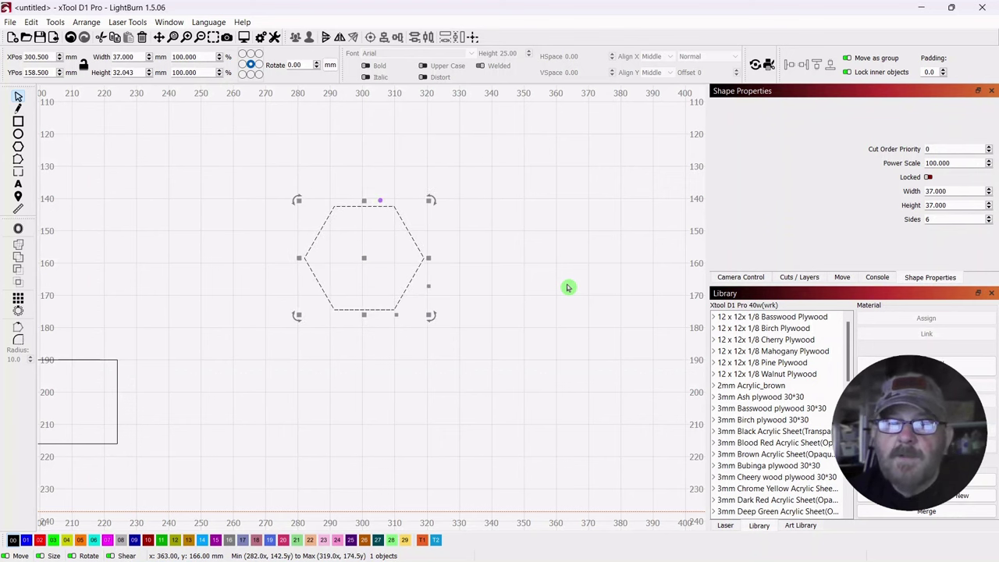
scroll(569, 287, "down", 4)
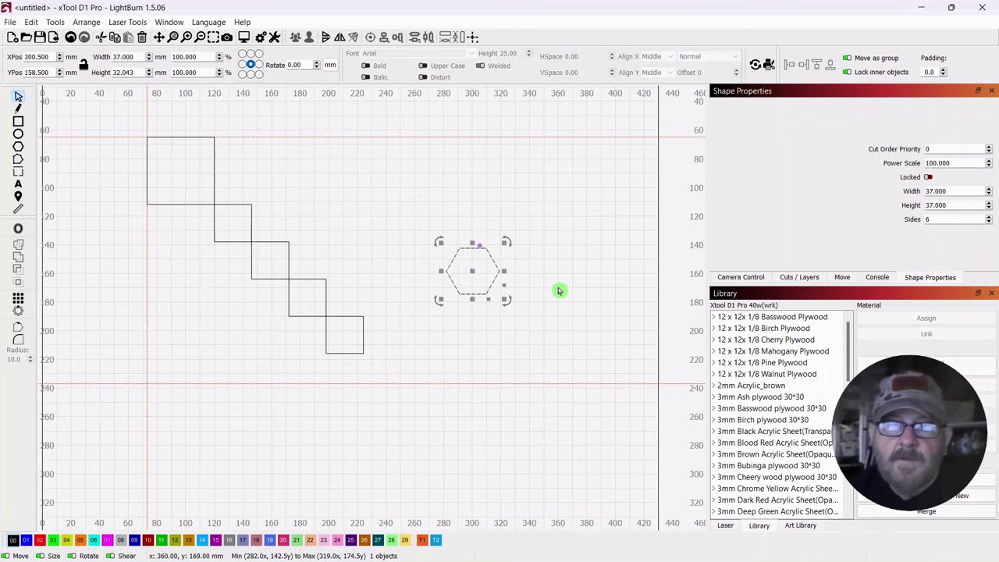
Move the hexagon near the lowest square and rotate it 90° to point up.
left_click_drag(559, 301, 522, 292)
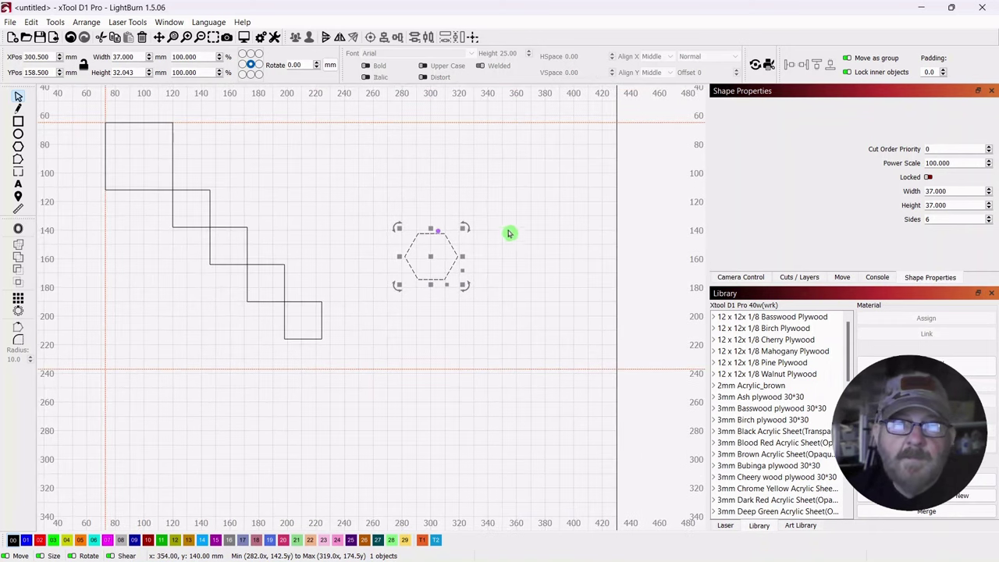
left_click_drag(431, 258, 394, 329)
scroll(477, 339, "up", 3)
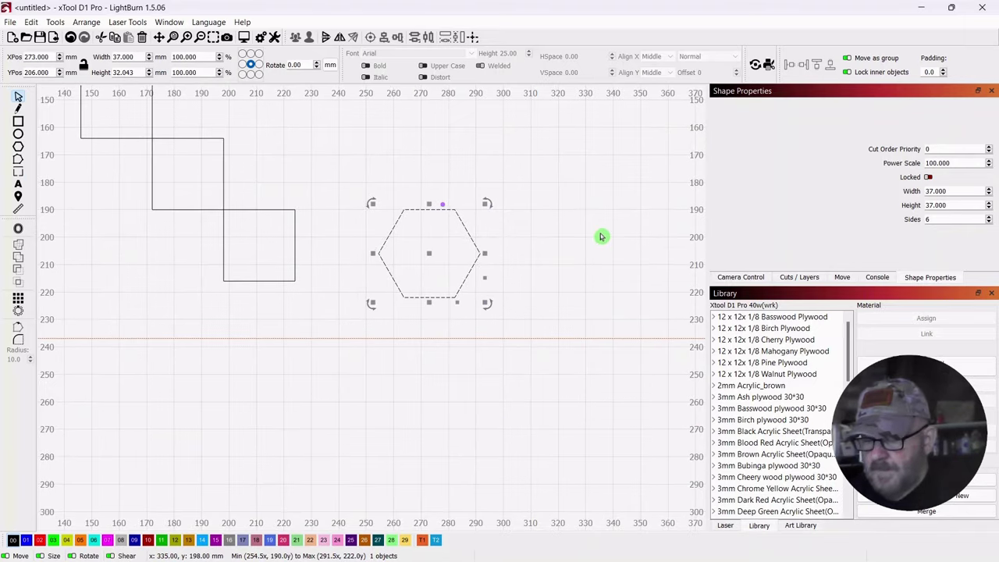
key("ctrl+comma")
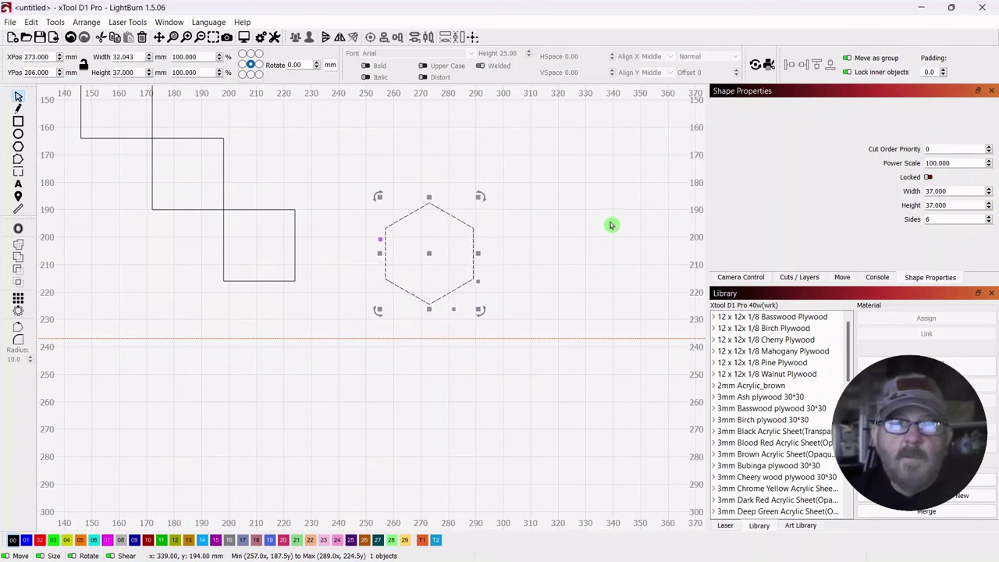
Snap the hexagon's flat side against the lowest square's right edge at X 224 mm.
left_click_drag(429, 254, 365, 251)
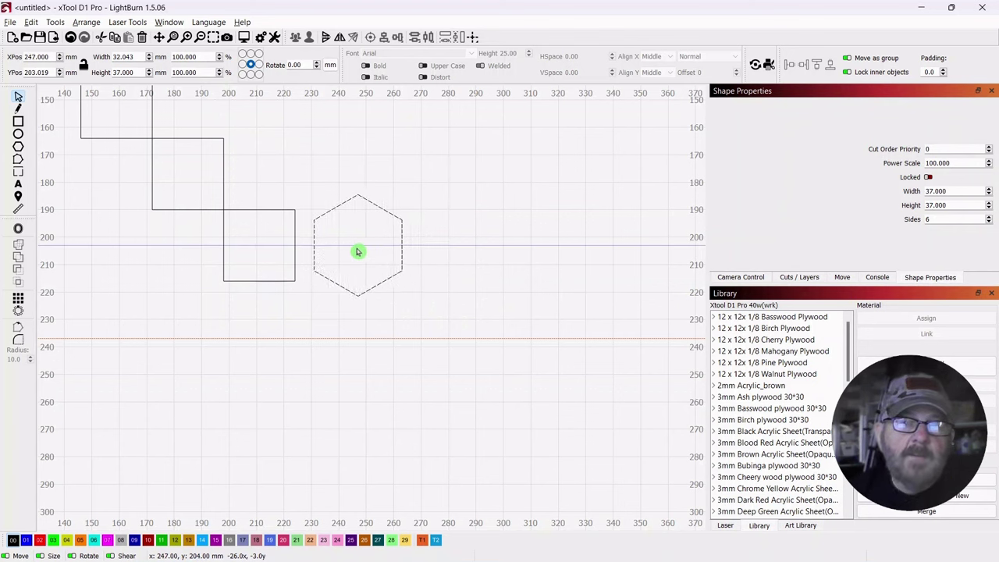
left_click_drag(357, 251, 346, 249)
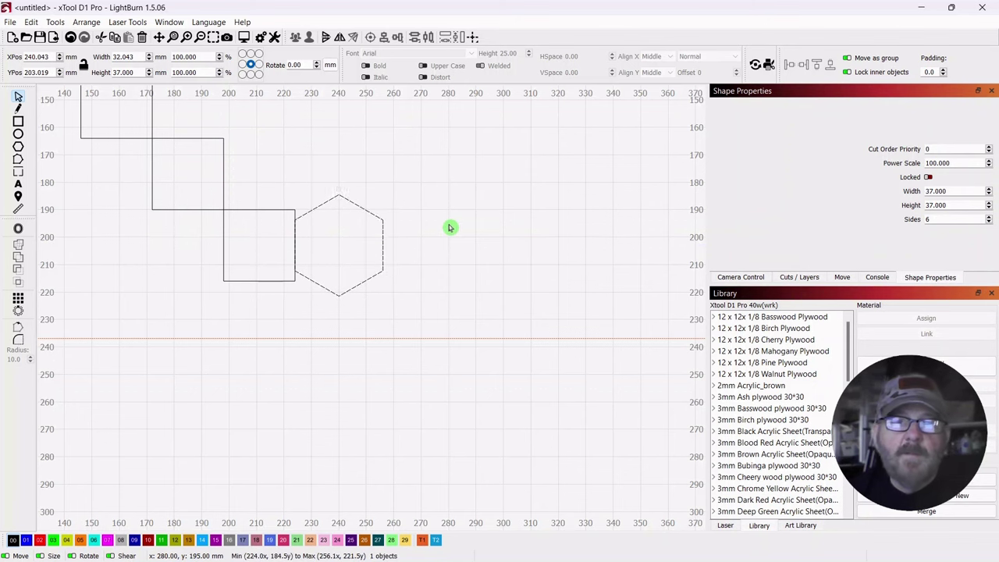
left_click(450, 227)
scroll(451, 225, "down", 4)
scroll(515, 178, "down", 2)
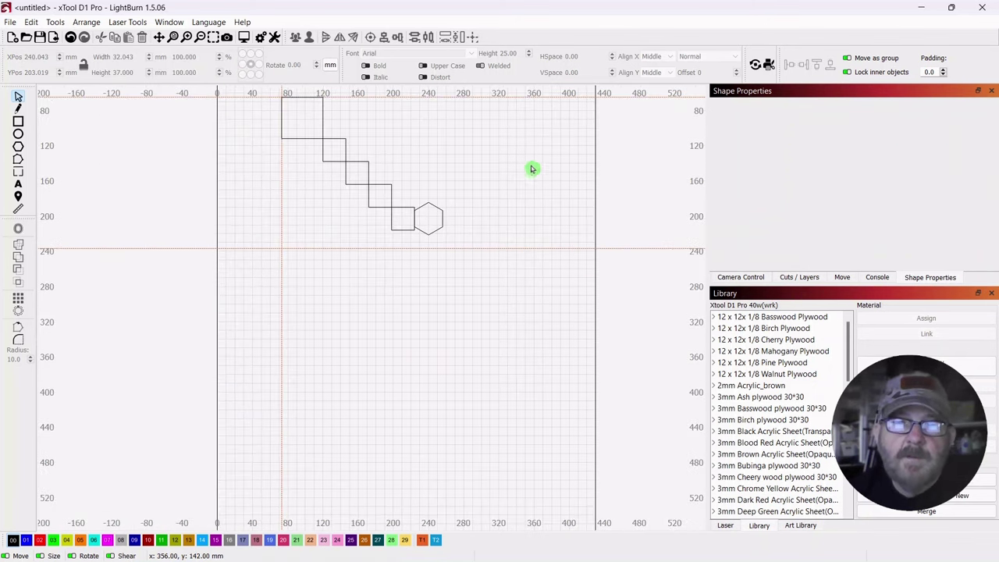
left_click_drag(532, 168, 487, 252)
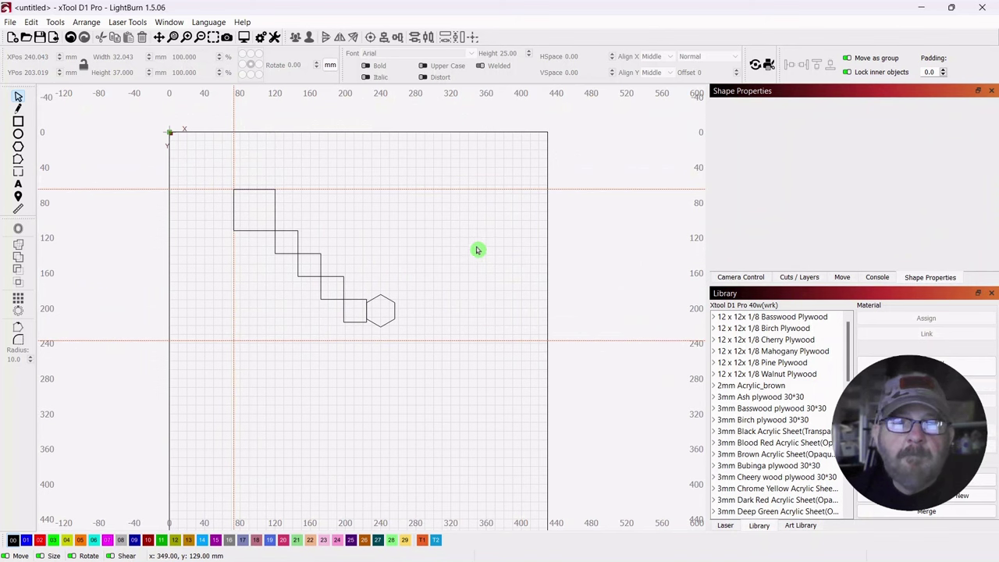
left_click(389, 320)
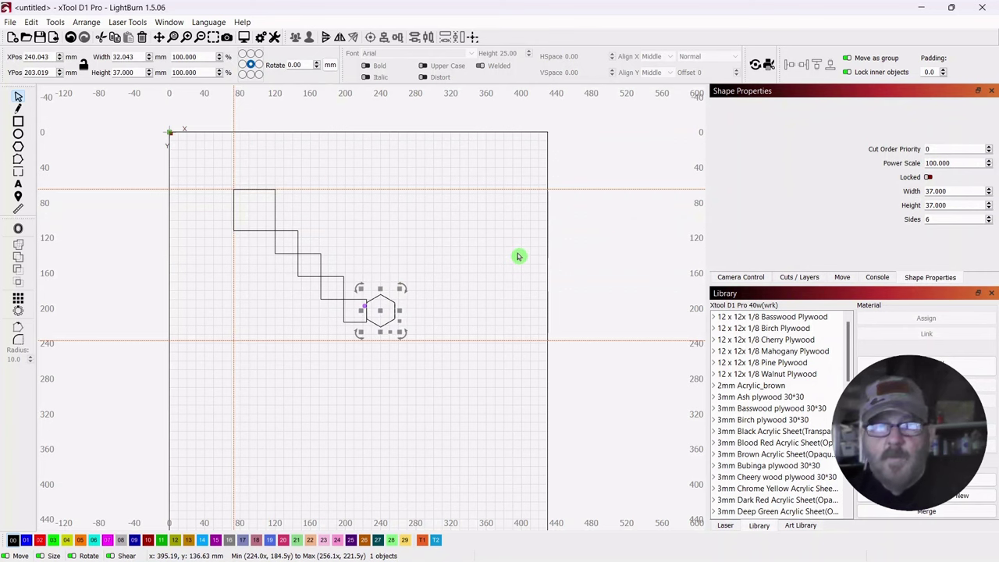
Duplicate the hexagon, turn the copy point-up, and nest it above-right near X 256, Y 175 mm.
key("ctrl+d")
left_click_drag(412, 323, 459, 289)
scroll(469, 277, "up", 3)
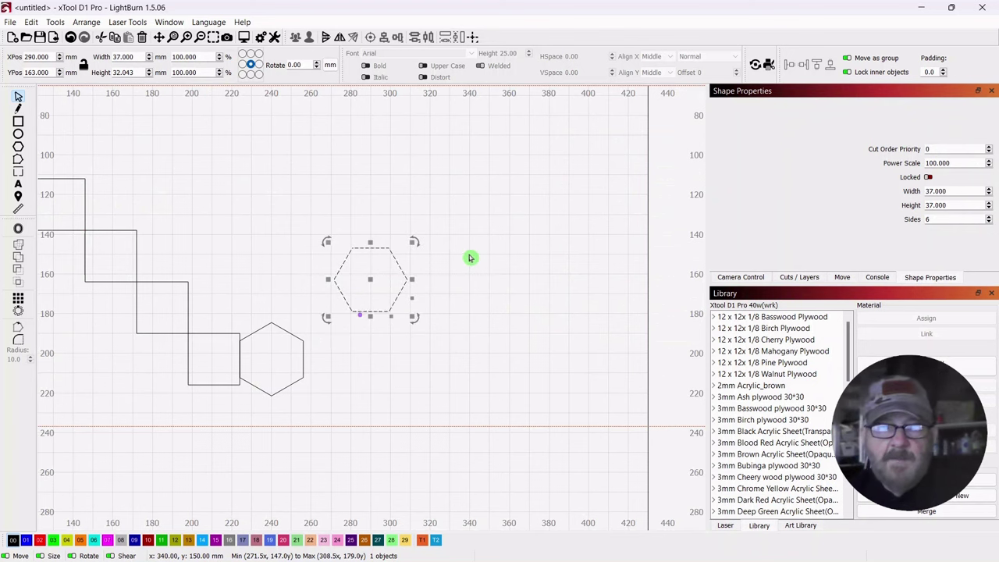
key("ctrl+r")
key("ctrl+r")
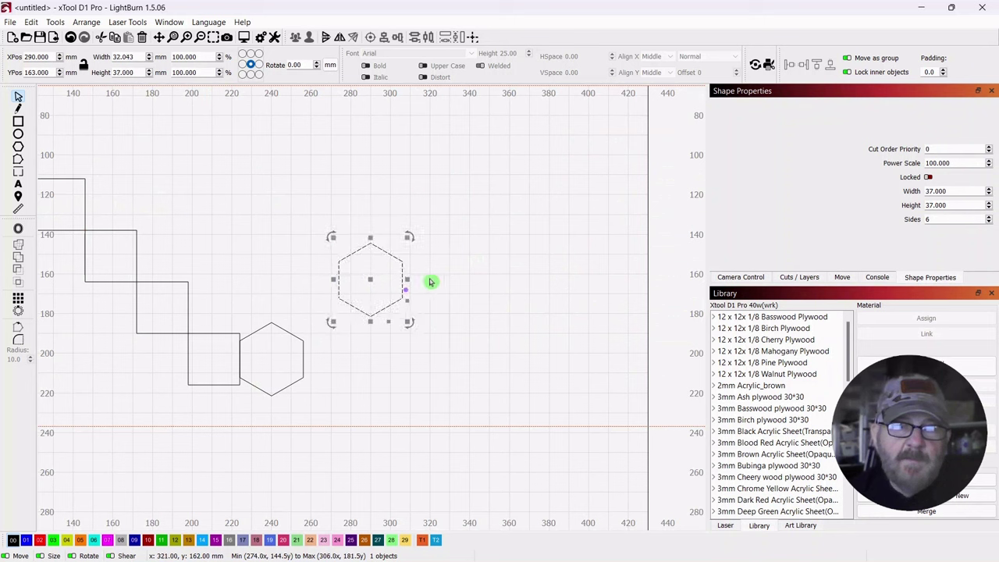
left_click_drag(373, 283, 316, 298)
scroll(388, 351, "up", 3)
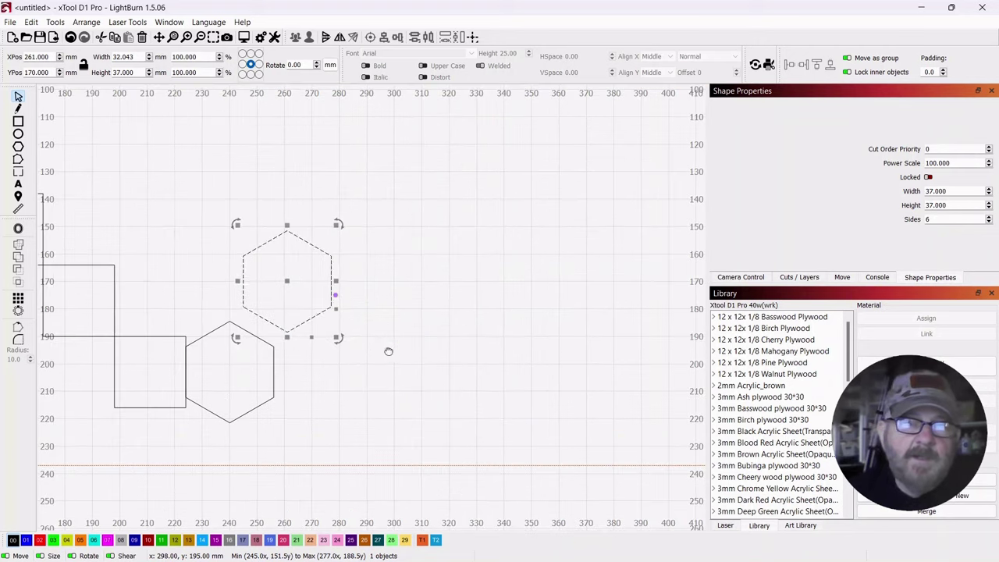
left_click_drag(373, 216, 358, 231)
left_click(478, 316)
scroll(484, 314, "down", 3)
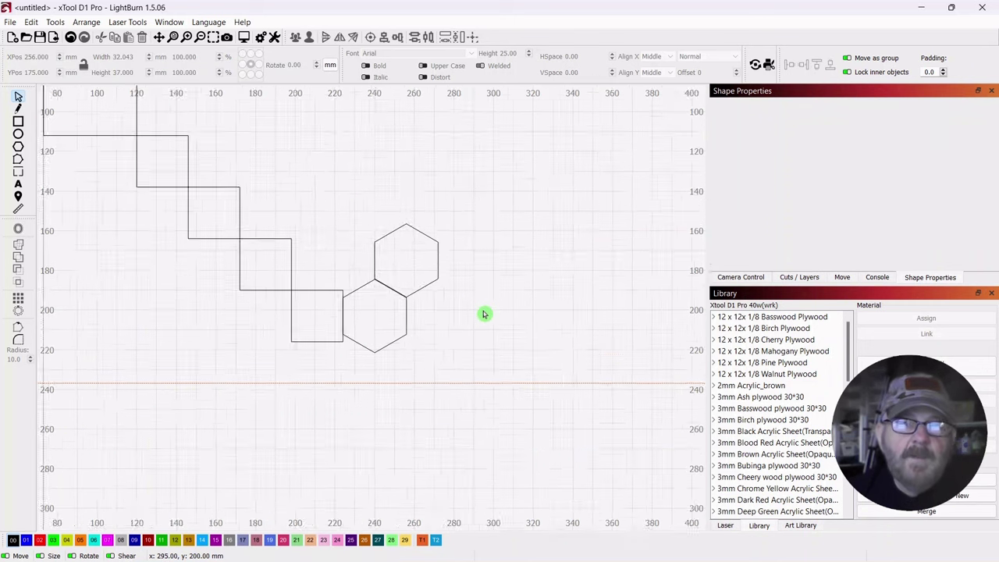
scroll(484, 314, "down", 2)
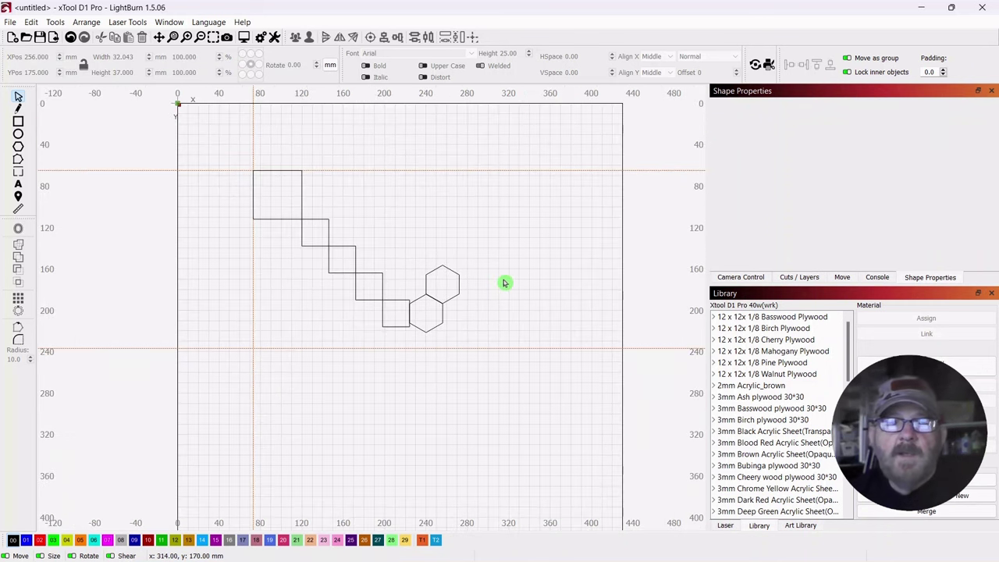
scroll(504, 282, "up", 3)
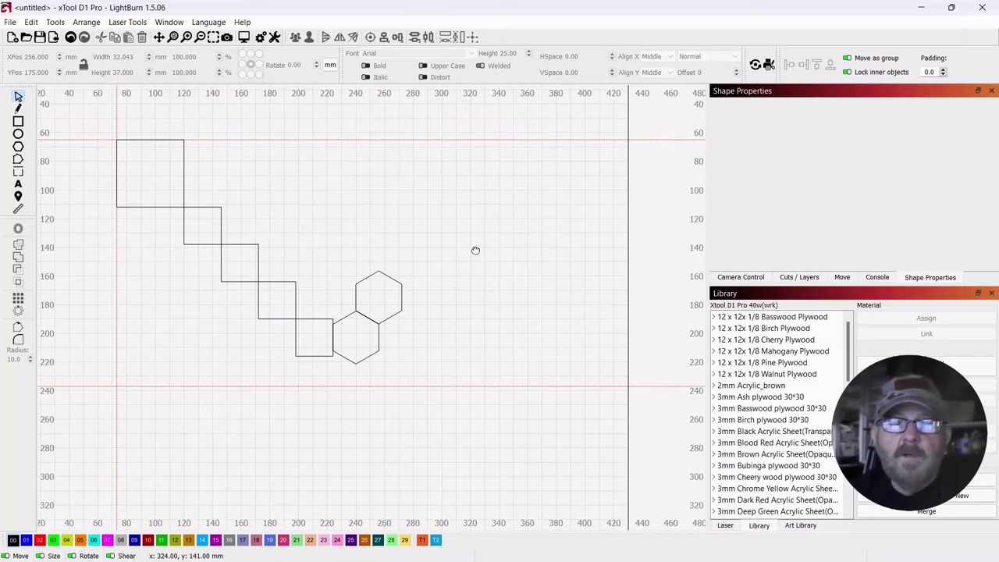